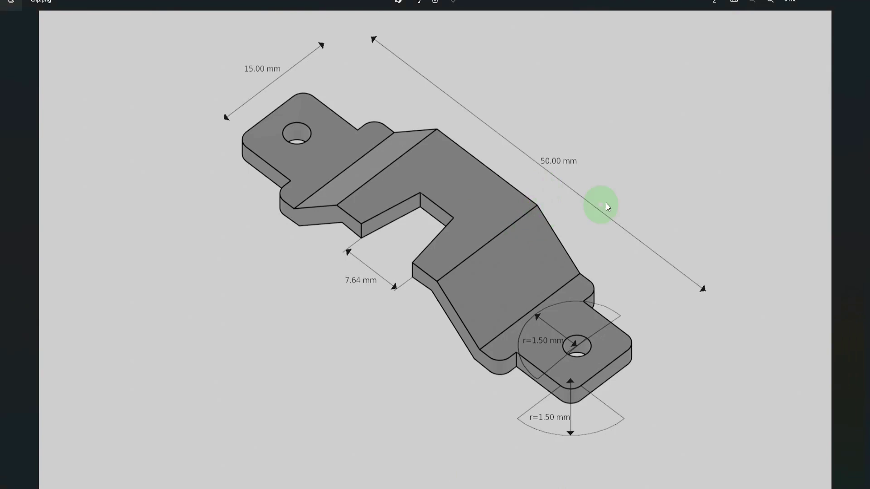
Step: Close the clip.png reference image and return to Blender's default scene
click(807, 18)
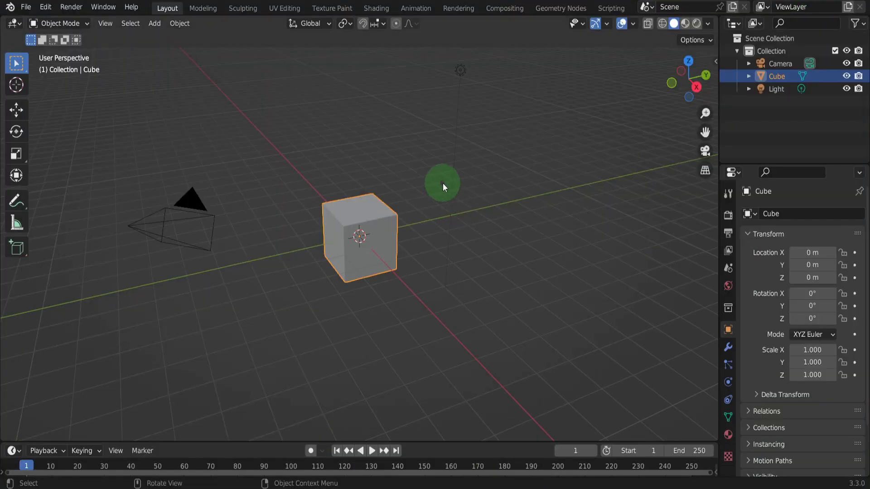
Step: Set the scene Unit Scale to 0.001 and the Length unit to Millimeters
click(724, 265)
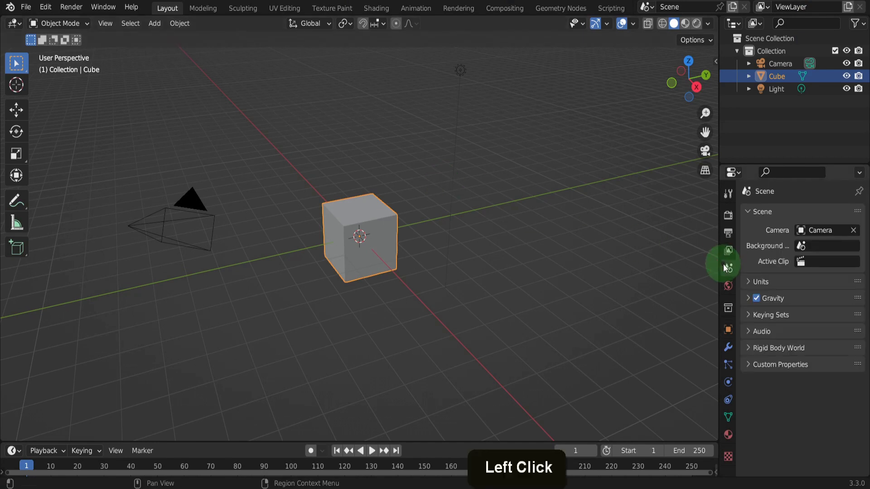
click(750, 282)
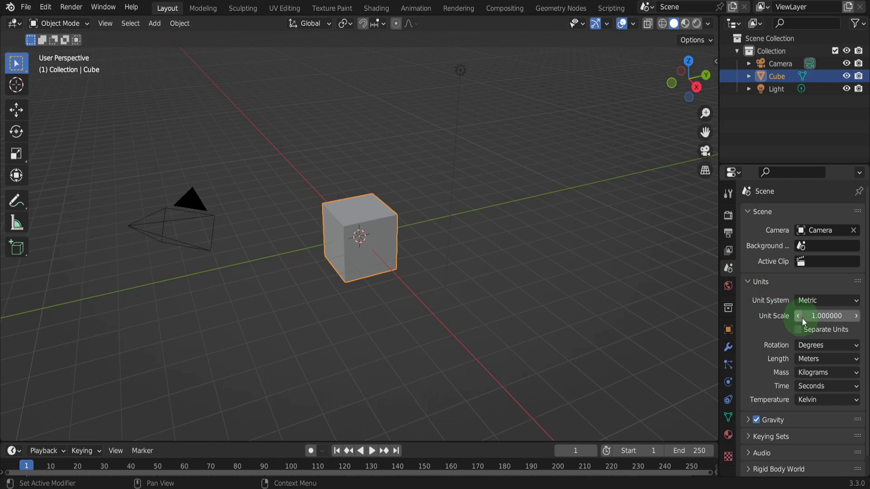
click(818, 318)
text(0.001)
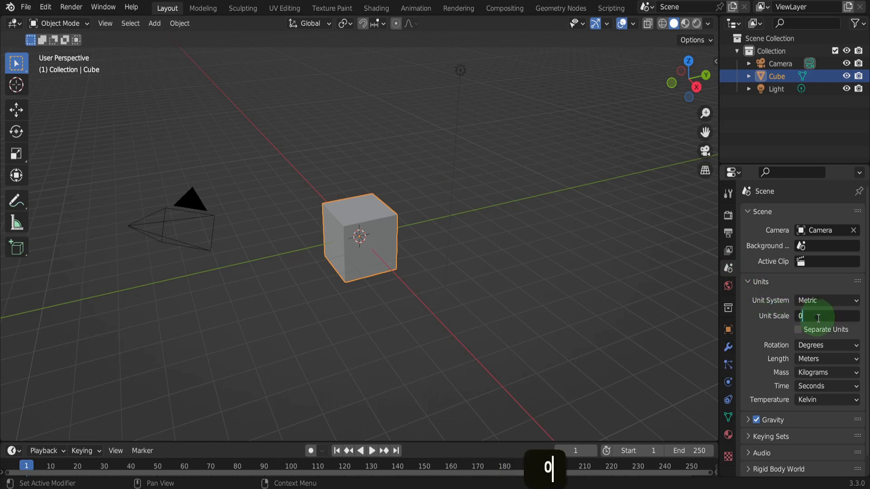
key(Return)
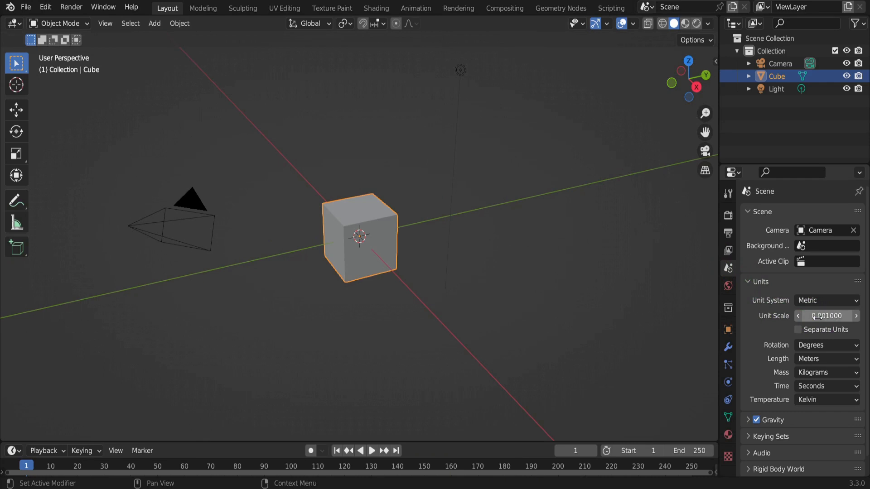
click(813, 359)
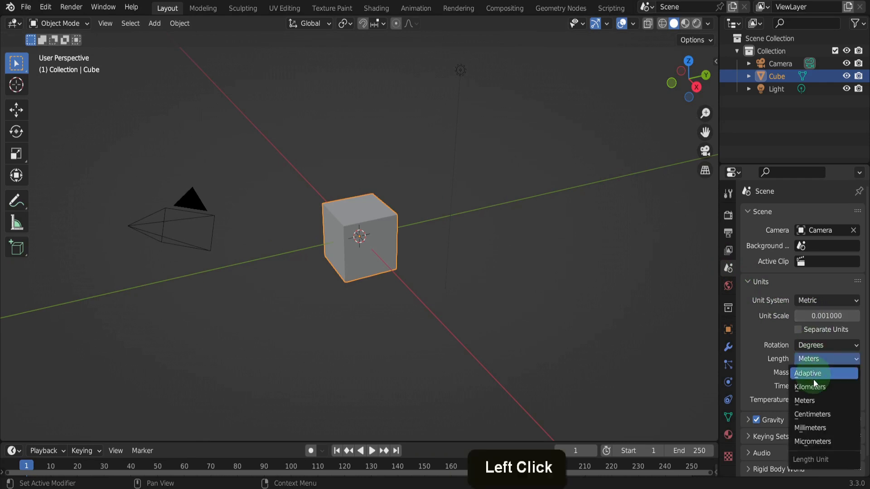
click(816, 428)
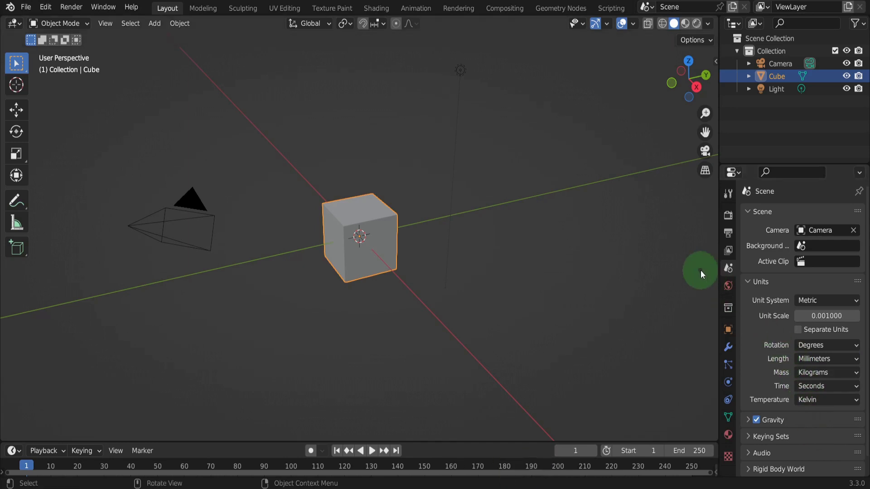
Step: In the sidebar View settings, set Clip Start to 1 mm and Clip End to 1000m
key(n)
click(710, 126)
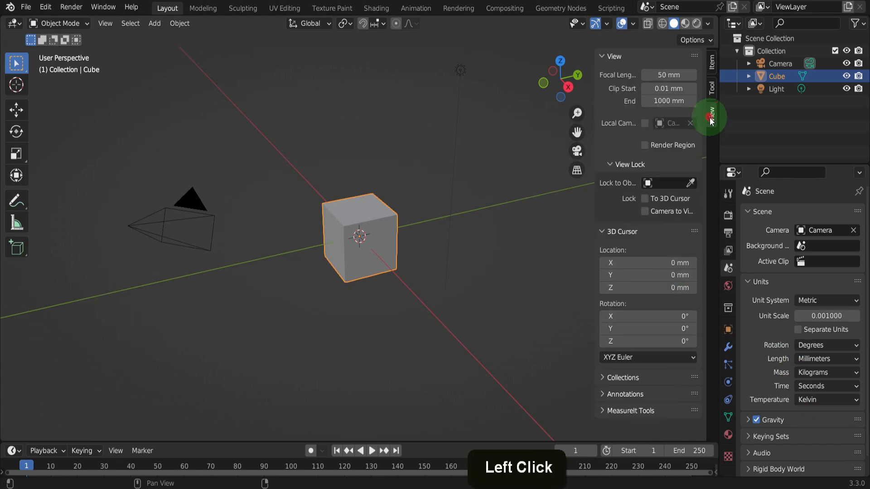
click(664, 88)
text(1)
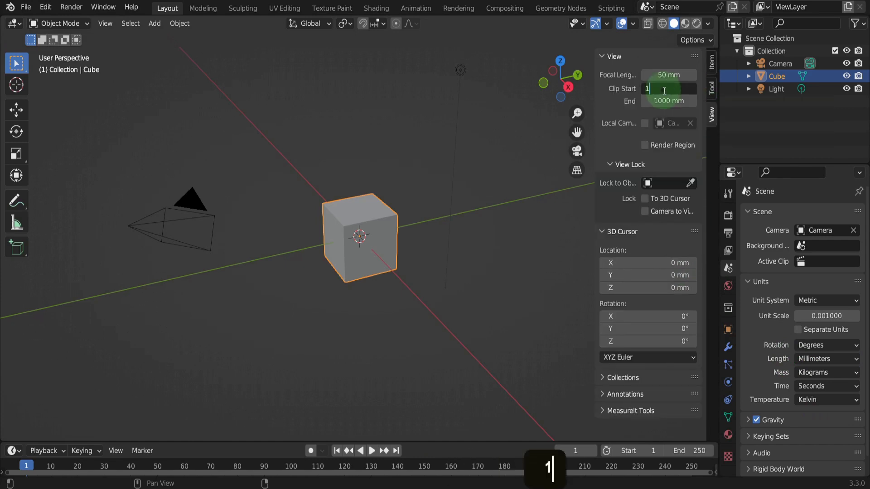
key(Tab)
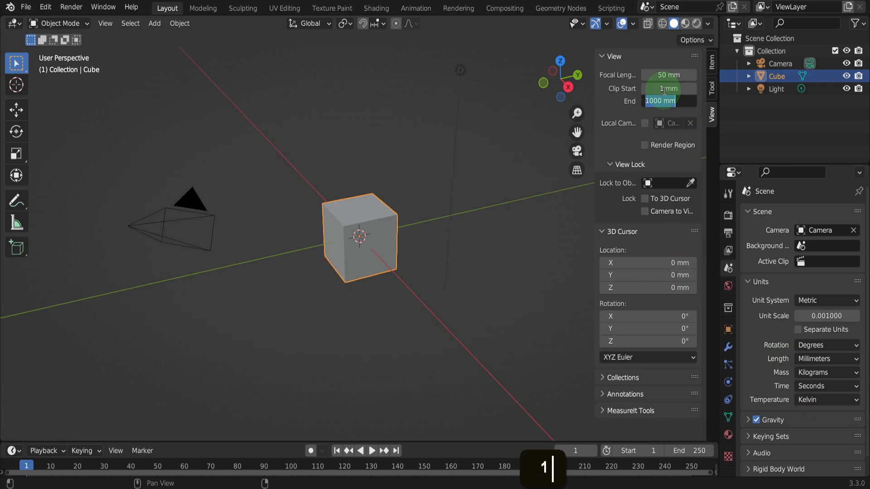
text(1000m)
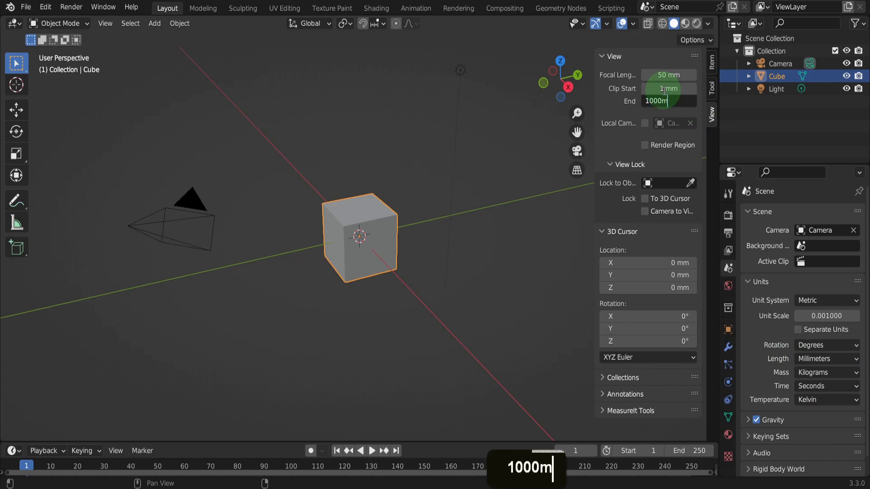
key(Return)
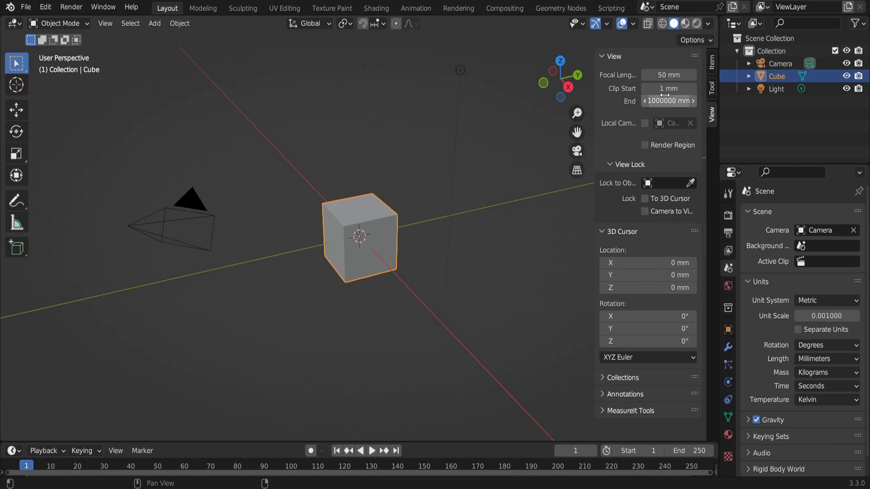
click(617, 127)
Step: Delete the cube, camera and light, and snap the 3D cursor to the world origin
key(a)
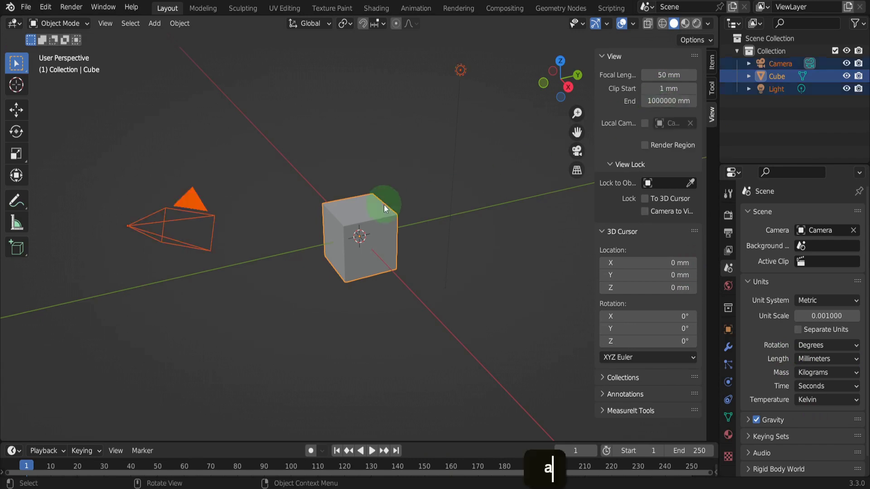
key(x)
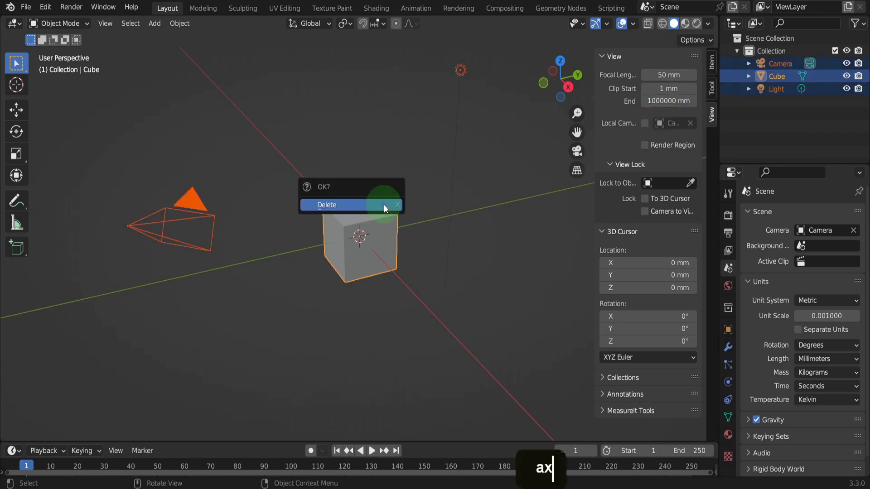
click(384, 205)
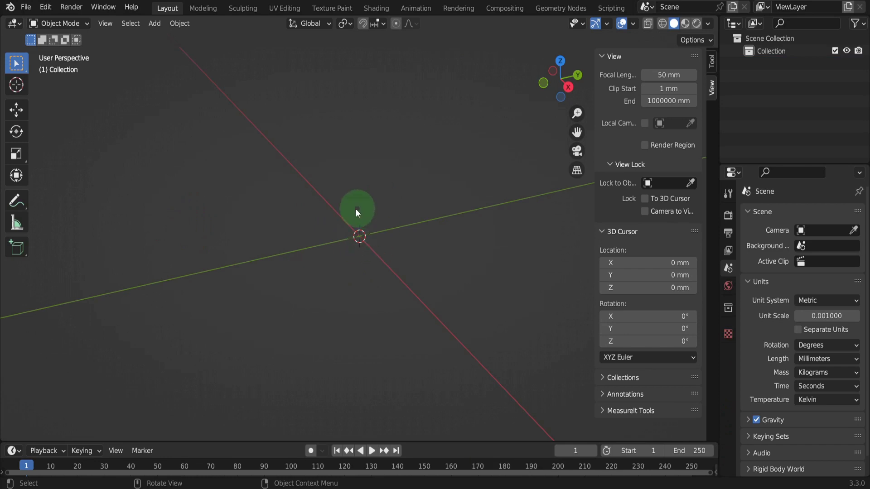
key(shift+s)
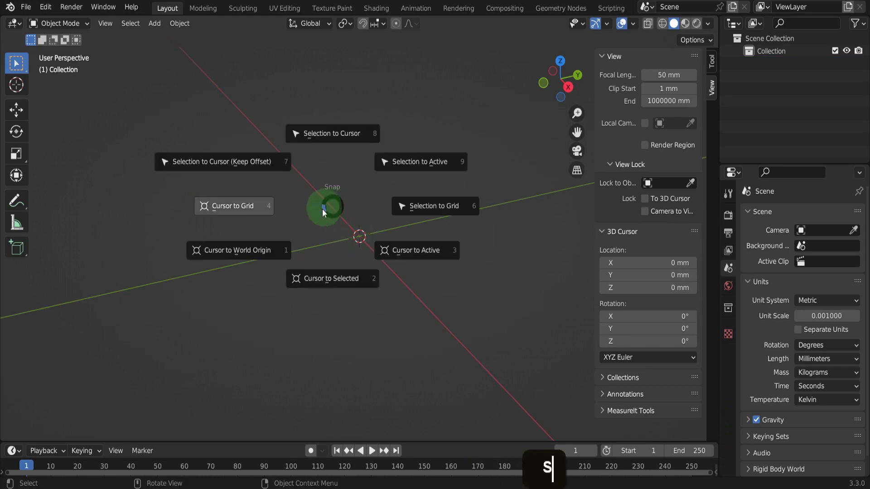
click(260, 250)
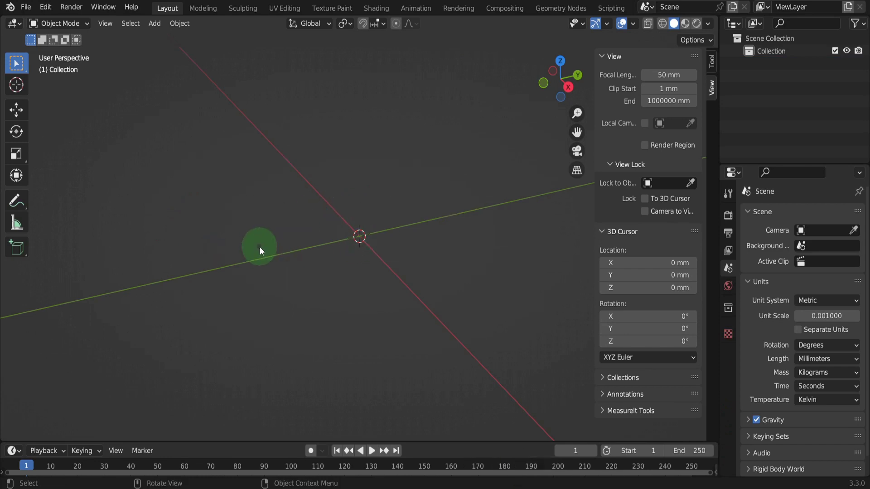
Step: Add a plane, size it to X 15 mm by Y 50 mm, and apply its scale
click(155, 23)
mouse_move(195, 36)
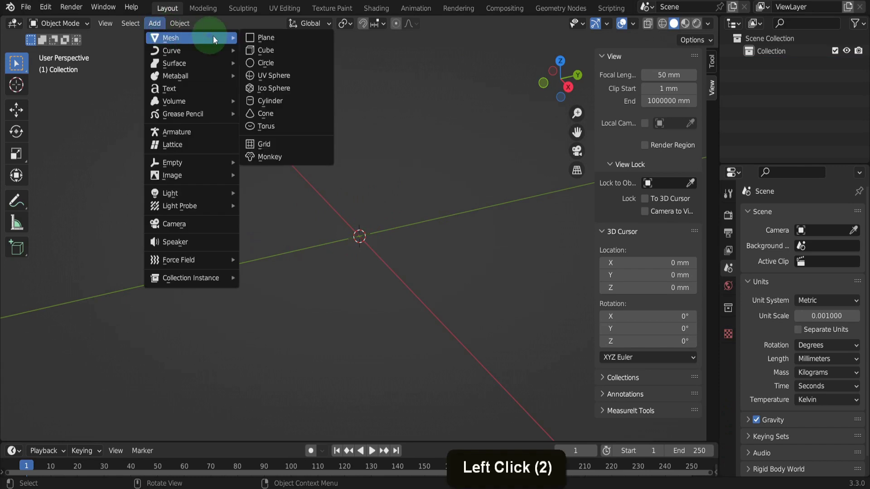
click(268, 36)
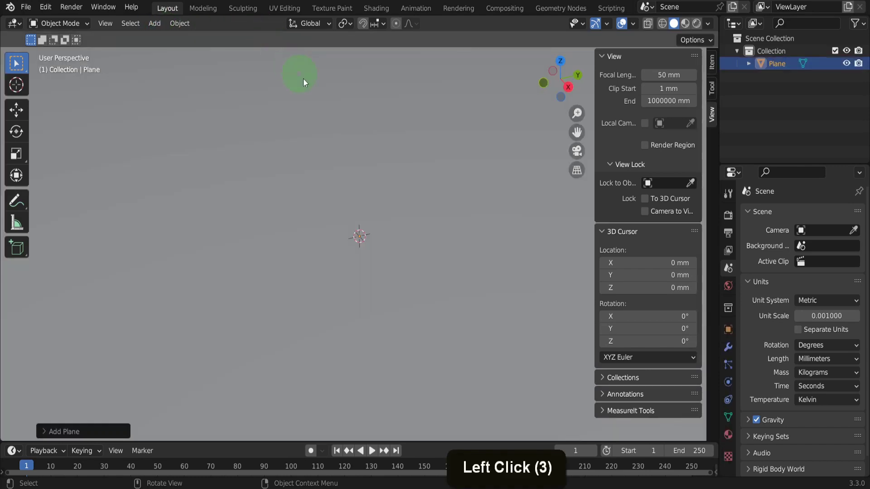
click(712, 62)
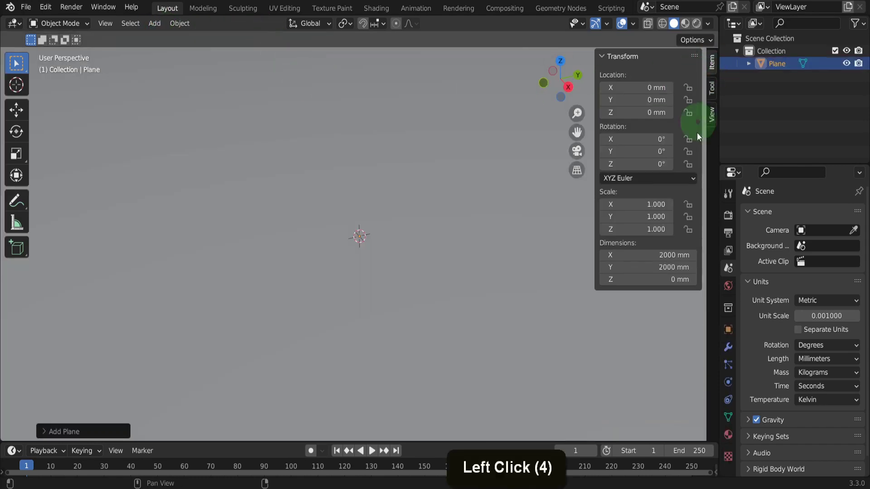
click(641, 254)
text(15)
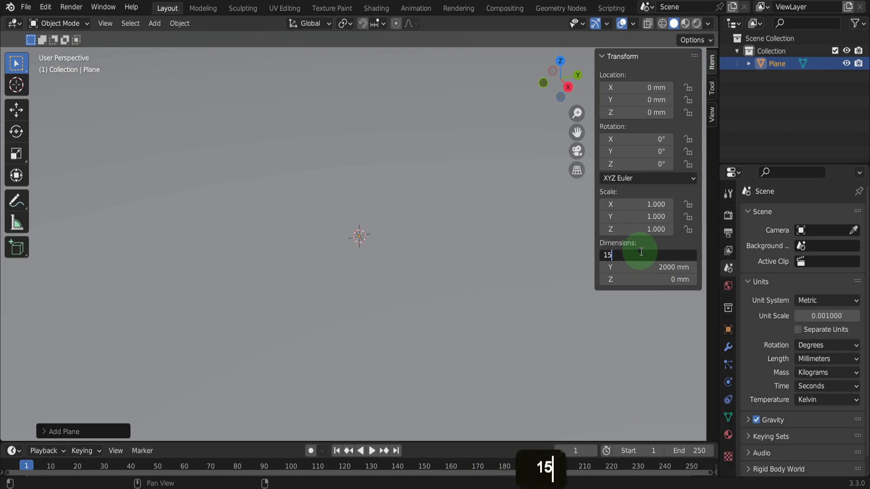
key(Tab)
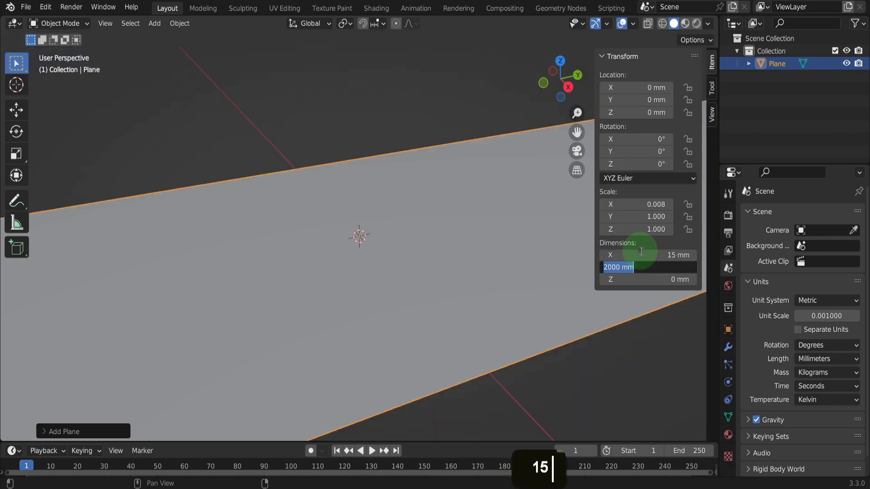
text(50)
key(Return)
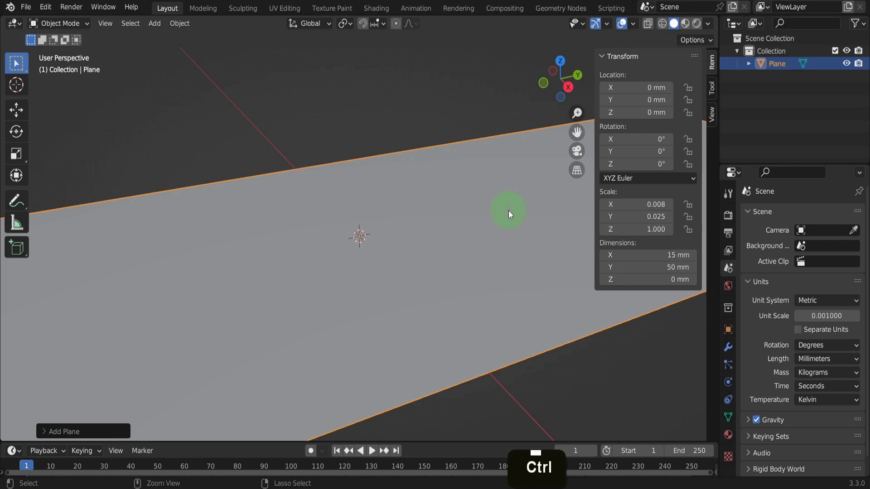
key(ctrl+a)
click(498, 232)
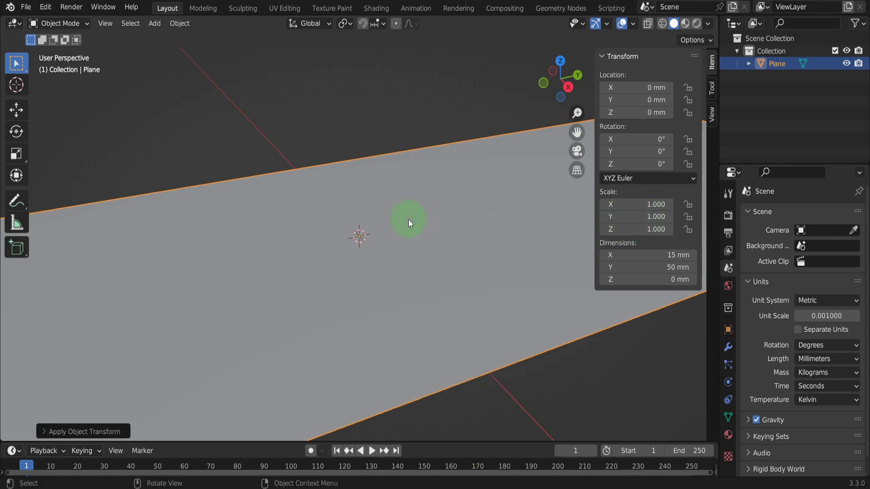
Step: Enter Edit Mode and add a Solidify modifier with 2 mm thickness to the plane
key(Tab)
scroll(288, 227, down, 4)
scroll(369, 248, down, 2)
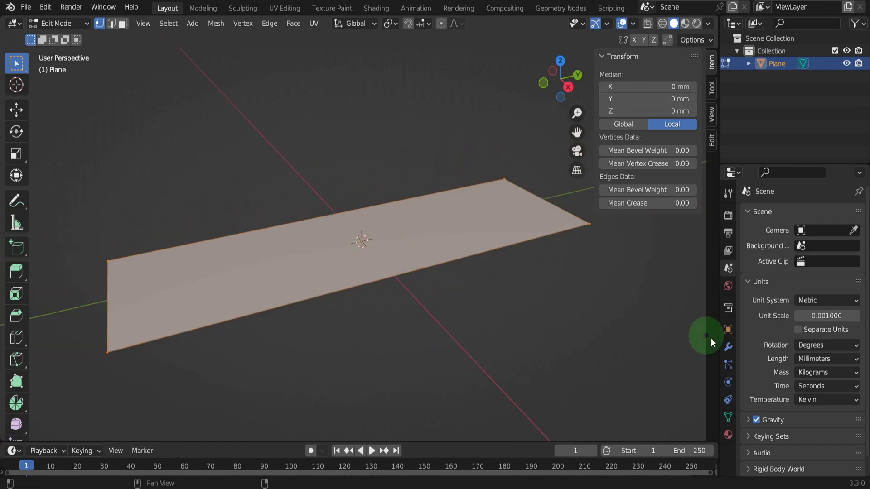
click(728, 347)
click(763, 214)
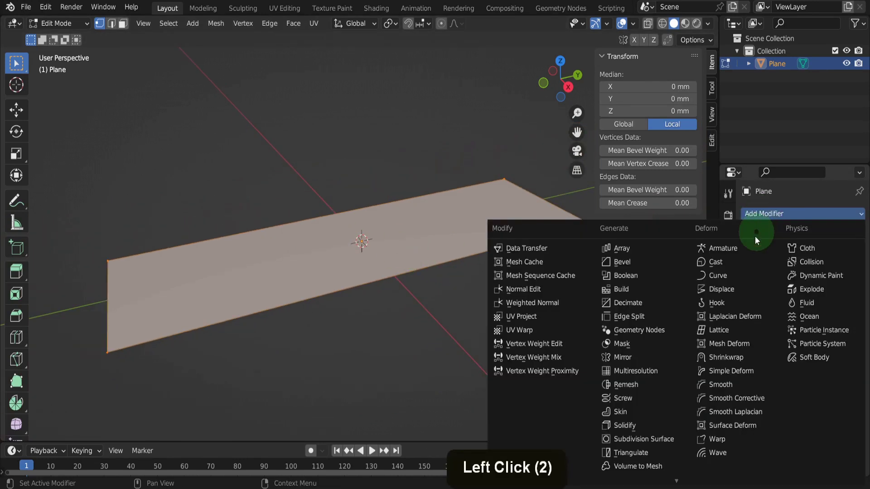
click(622, 421)
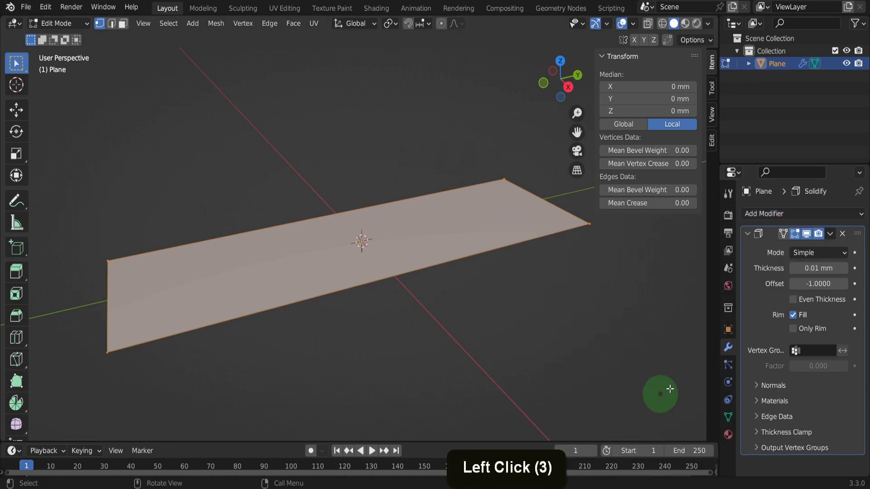
click(811, 267)
text(2)
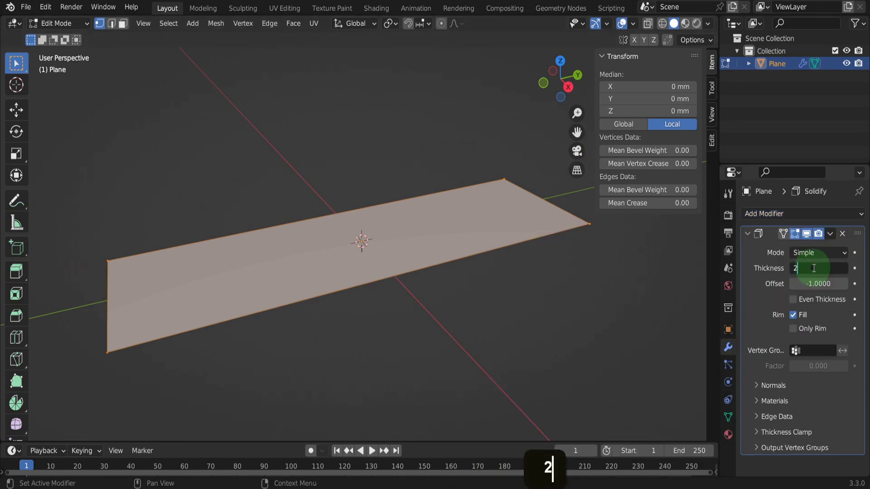
key(Return)
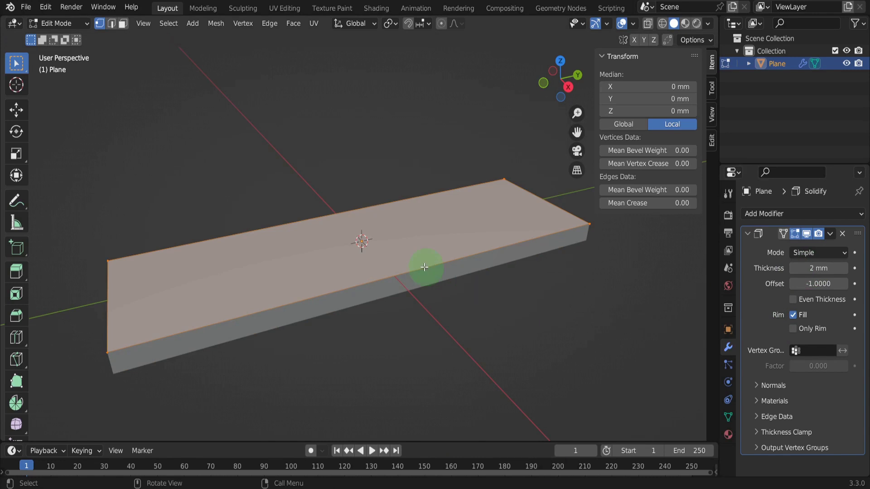
Step: Add a centred loop cut, then a second loop cut slid 17 mm along Y
key(ctrl+r)
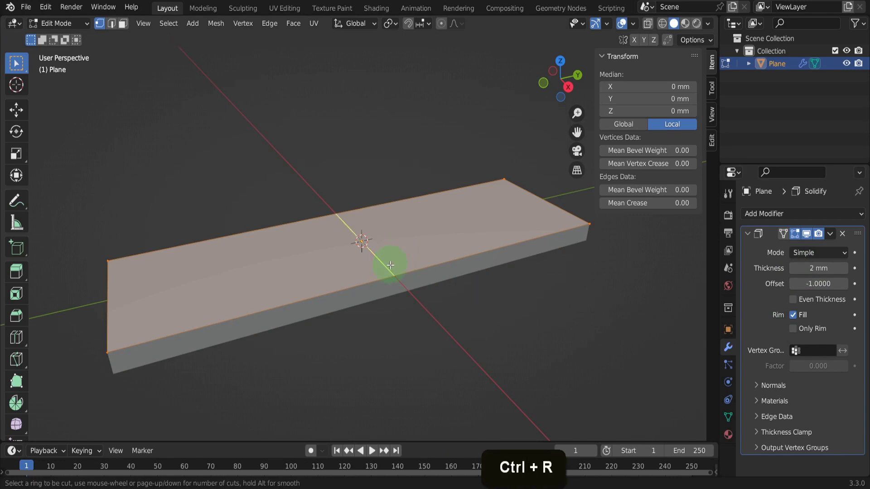
click(390, 265)
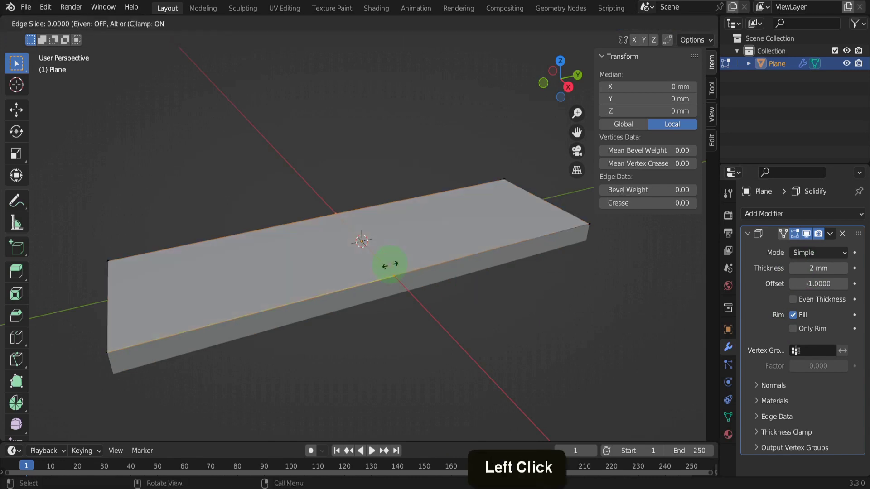
right_click(391, 265)
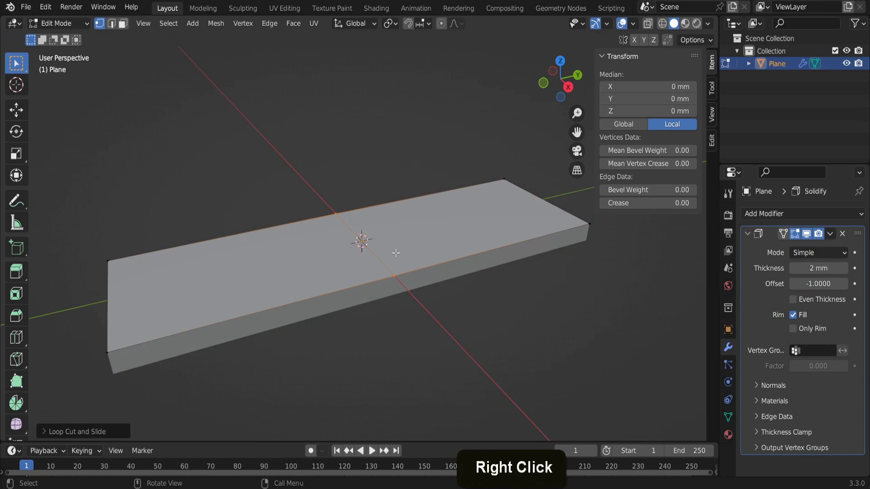
key(ctrl)
key(ctrl+r)
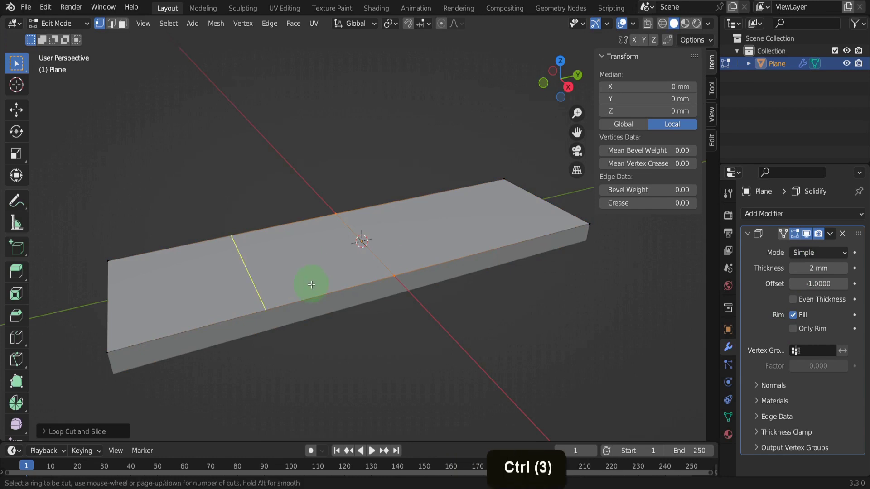
click(312, 285)
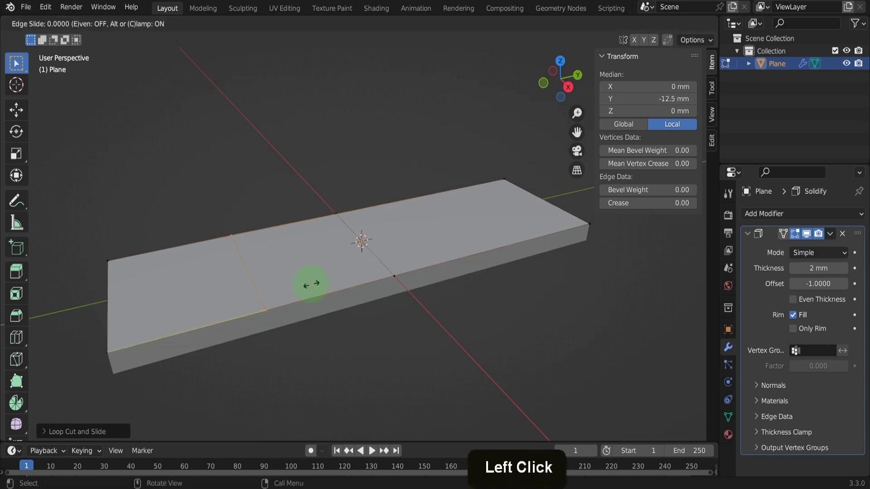
click(146, 309)
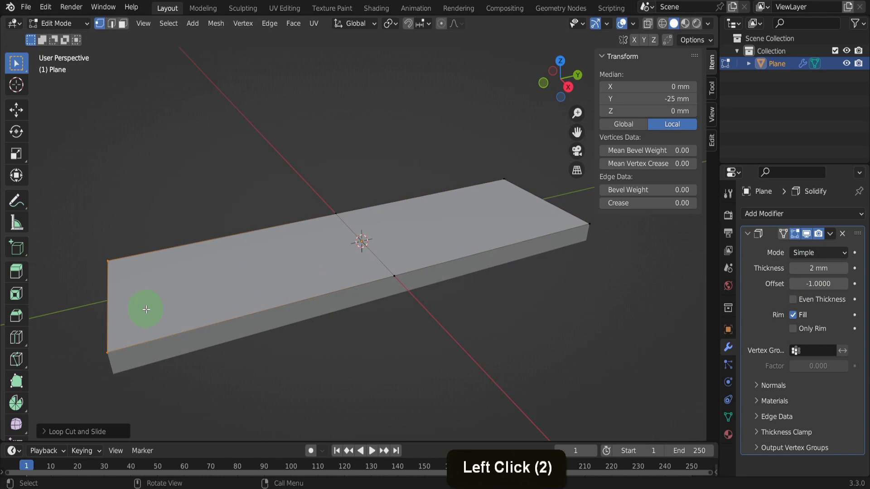
key(g)
key(y)
key(1)
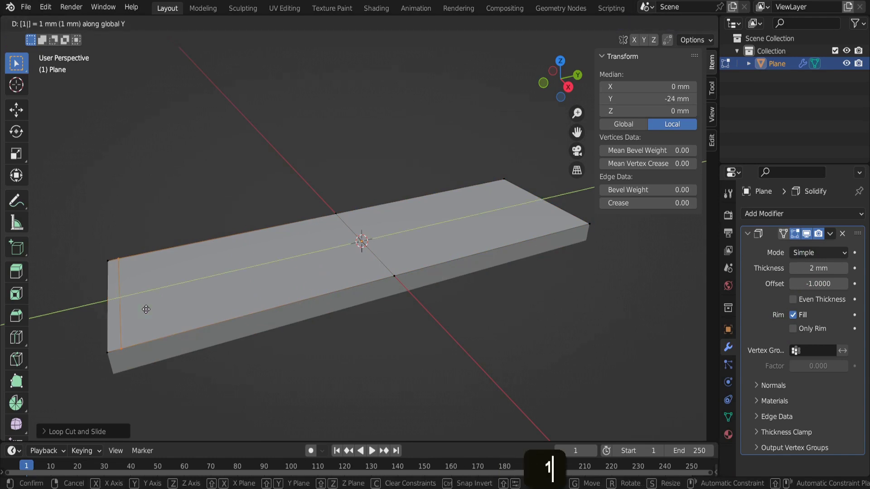
key(7)
key(Return)
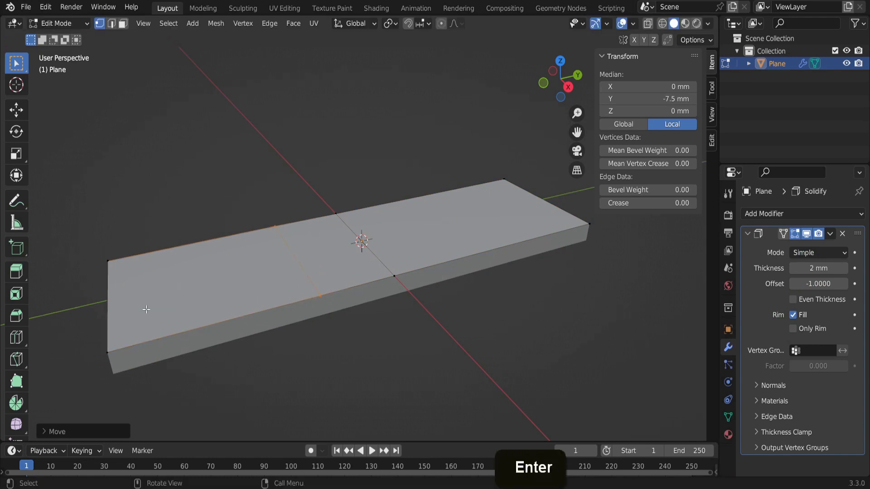
Step: Add another loop cut moved 11.1 mm along Y, then box-select the plate's right end edge
key(ctrl+r)
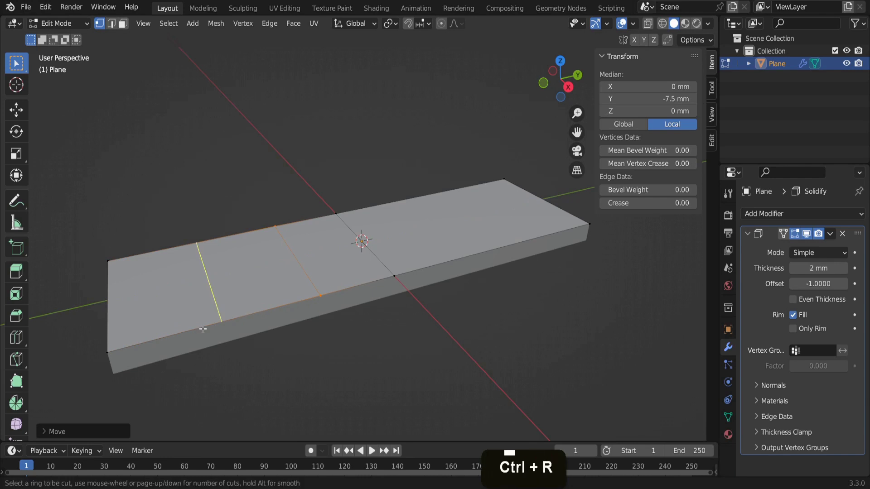
click(203, 329)
click(83, 356)
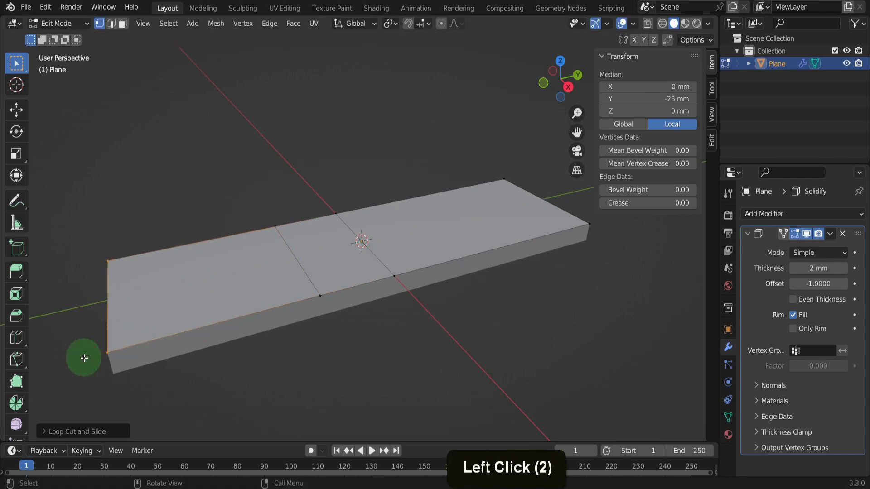
text(gy11.1)
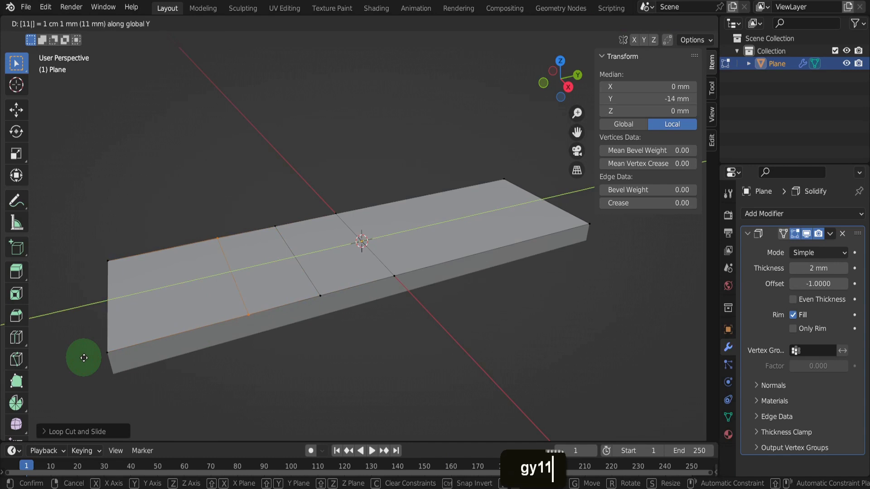
key(Return)
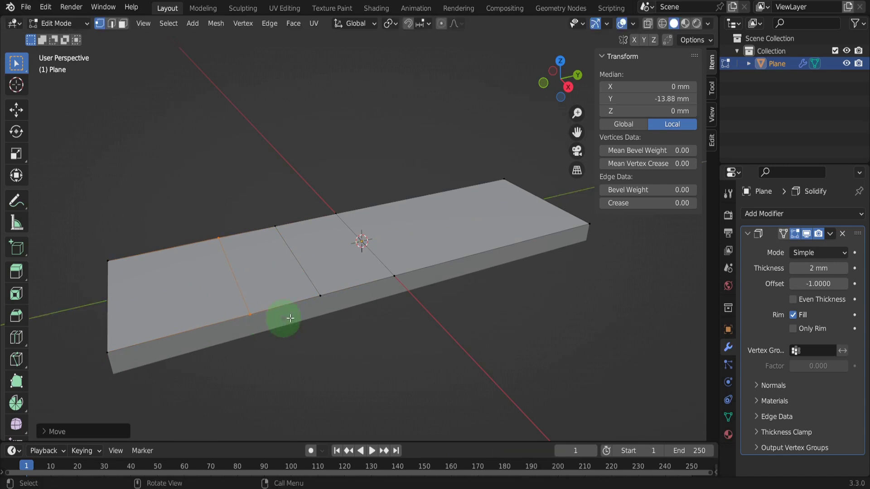
click(479, 163)
drag(478, 163, 604, 258)
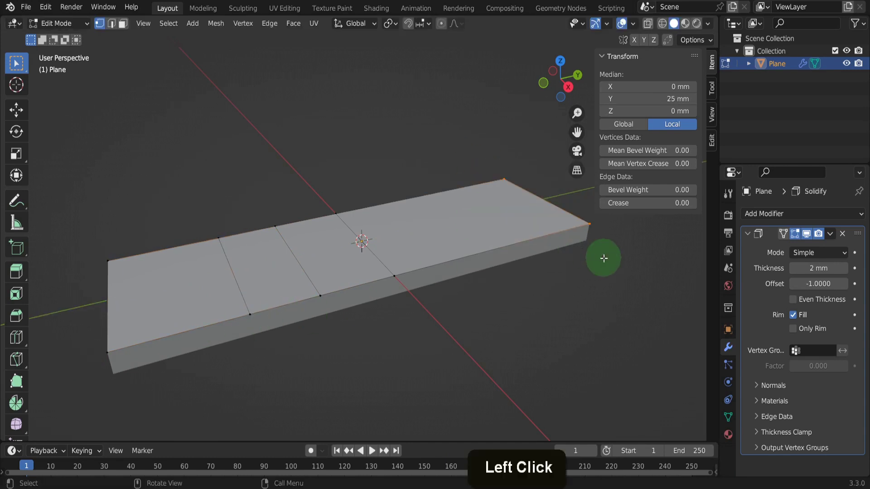
Step: Delete the selected right-half vertices and add a Mirror modifier placed above Solidify
key(x)
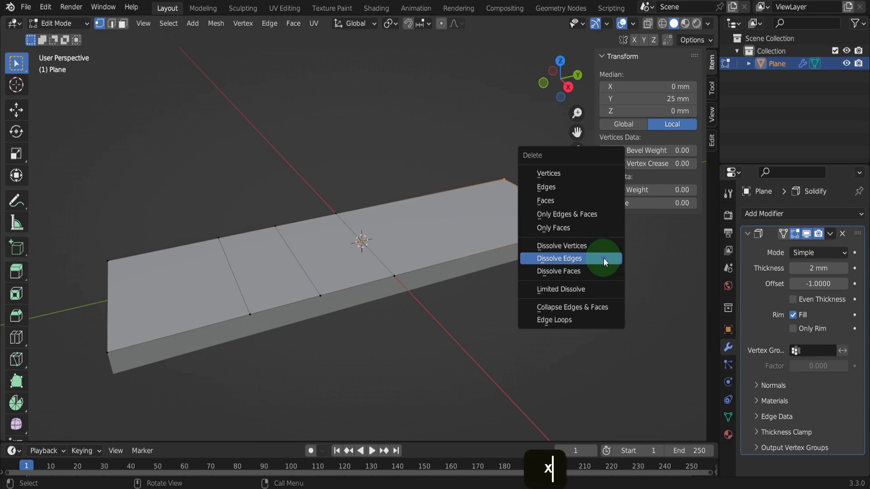
click(576, 175)
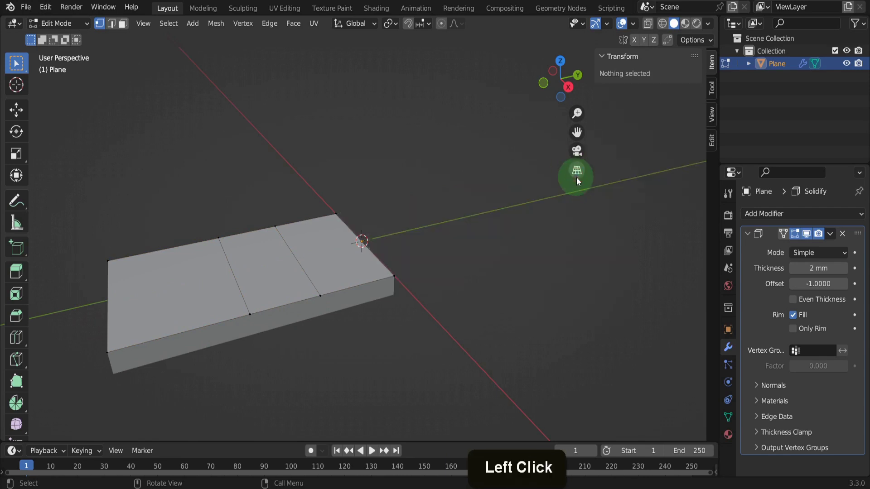
click(757, 214)
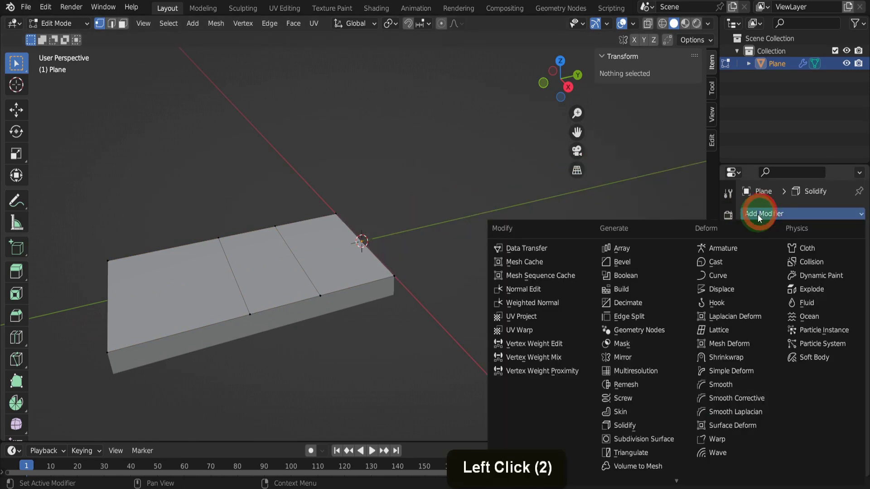
click(634, 356)
scroll(769, 366, down, 3)
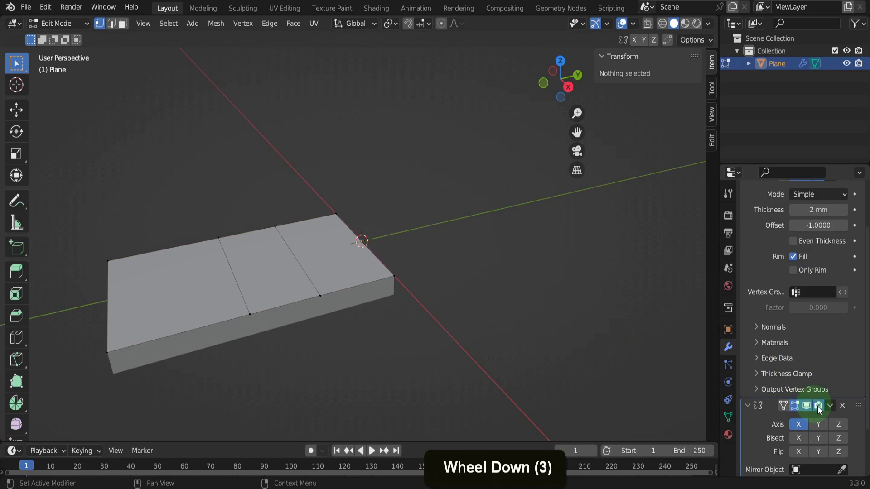
drag(856, 330, 835, 175)
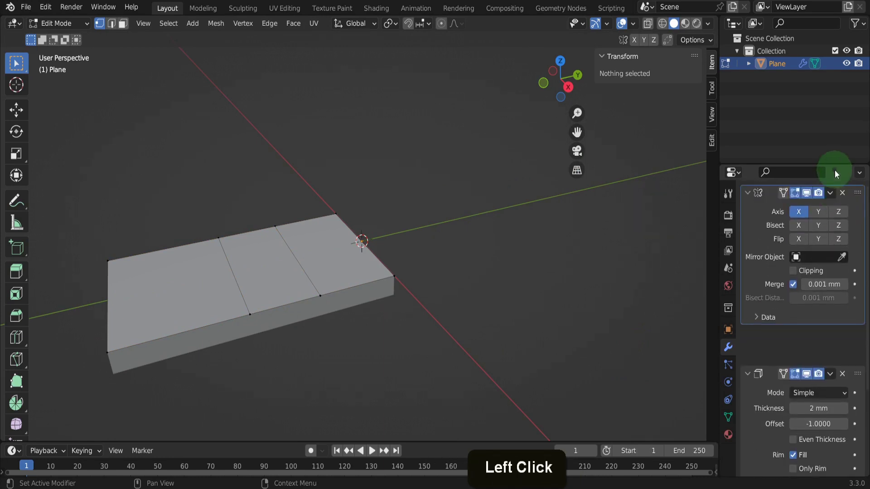
scroll(796, 230, up, 2)
Step: Set the Mirror modifier to the Y axis only, with Clipping and On Cage enabled
click(798, 254)
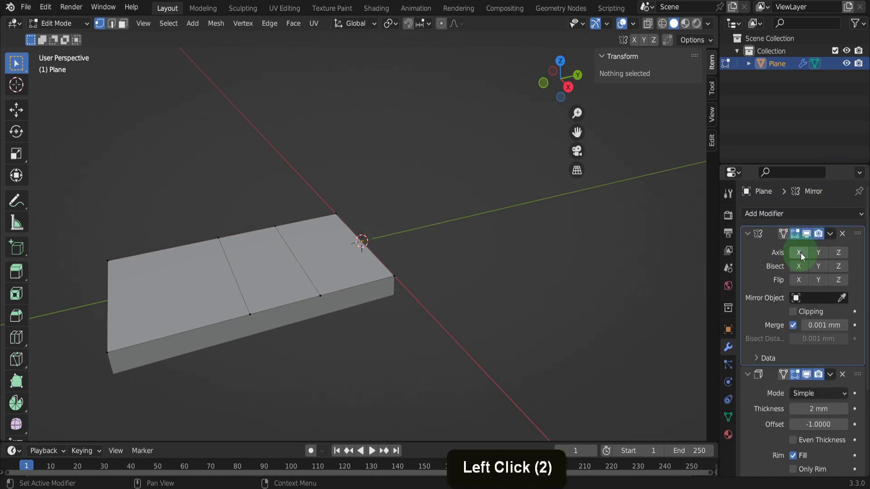
click(818, 254)
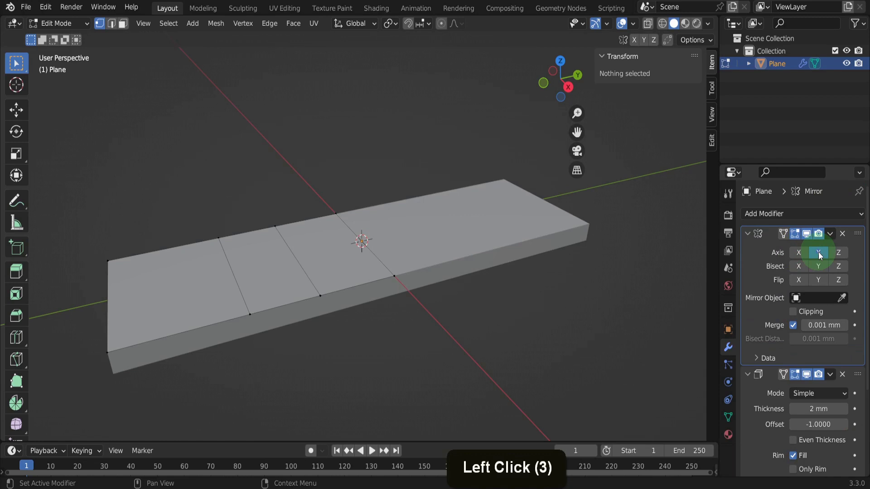
click(796, 312)
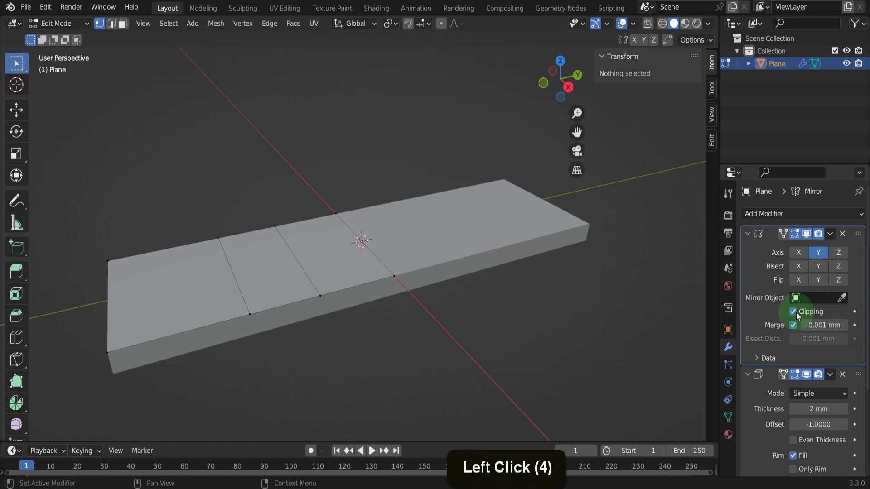
click(783, 233)
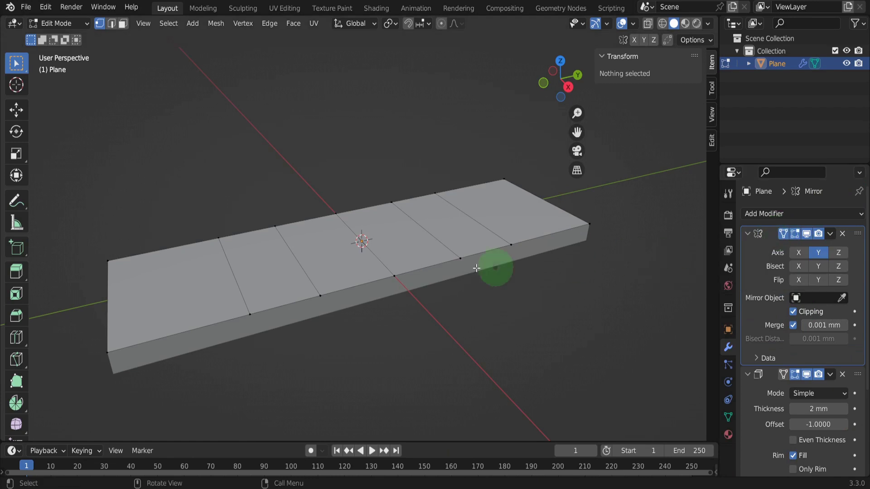
Step: Select the two middle edge loops, raise them 5 mm along Z, and return to Object Mode
alt+click(382, 263)
alt+shift+click(305, 271)
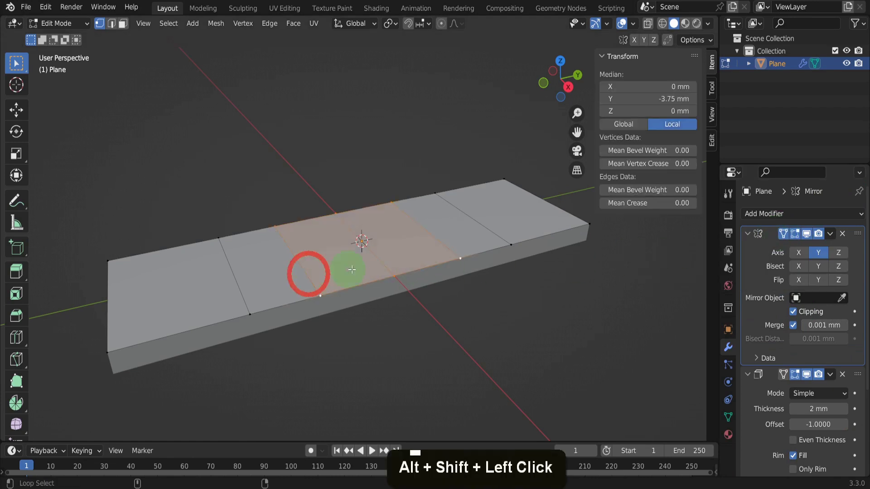
key(g)
key(z)
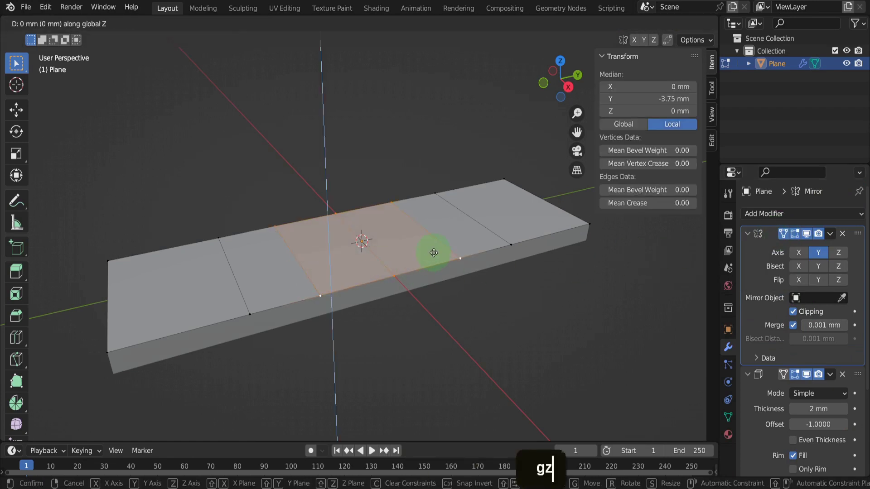
key(5)
key(Return)
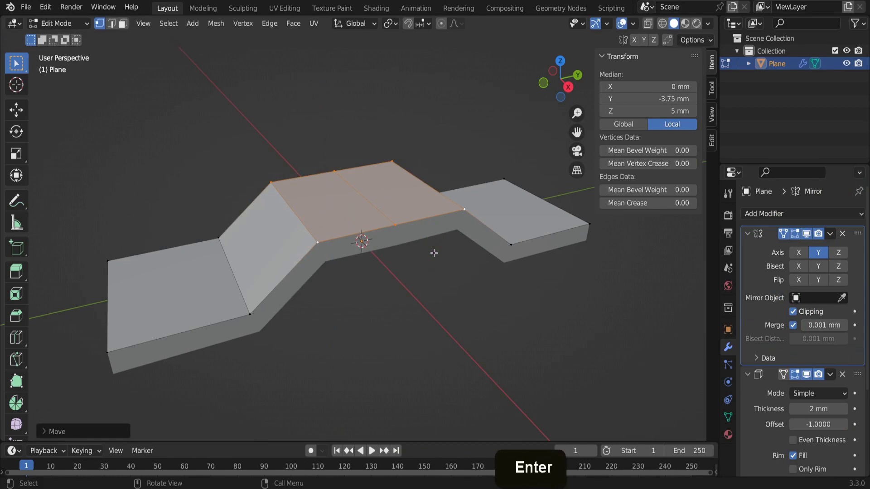
key(Tab)
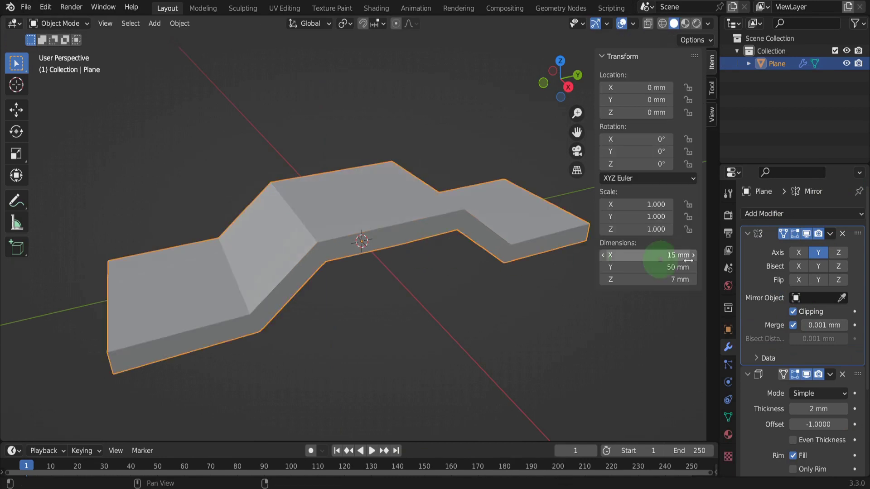
Step: Apply the Mirror modifier and dissolve the centre edge loop across the raised top
click(831, 233)
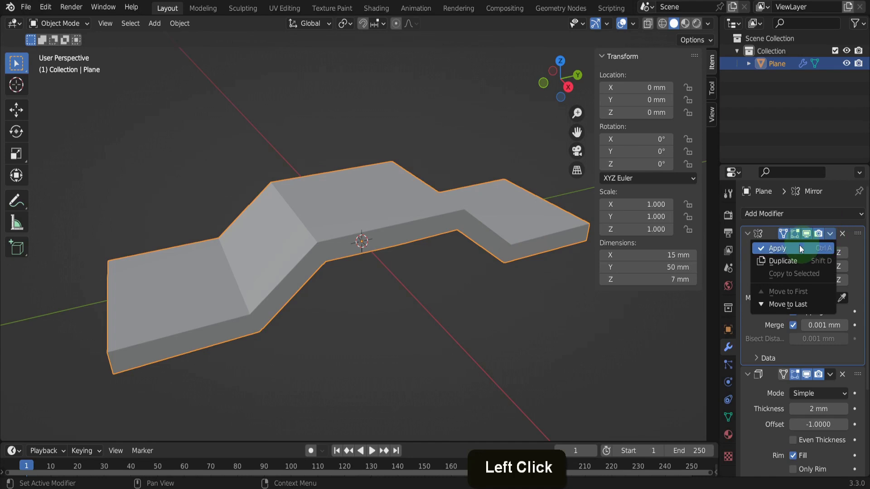
click(779, 245)
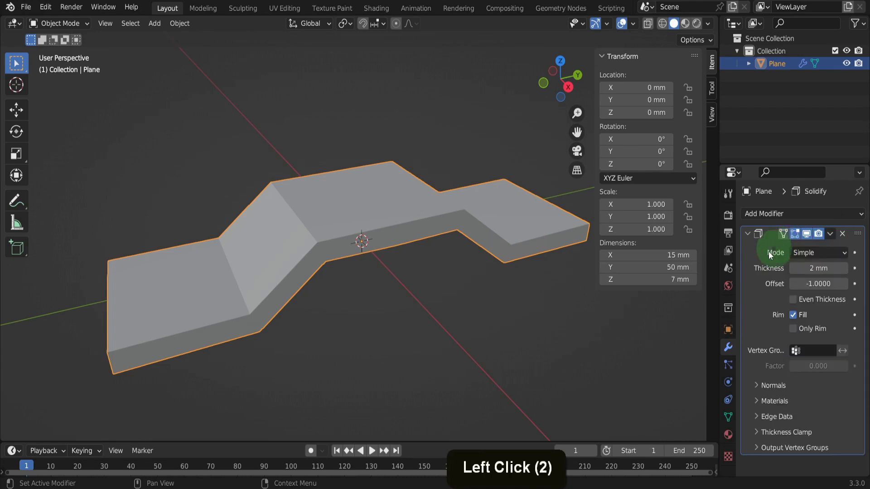
key(Tab)
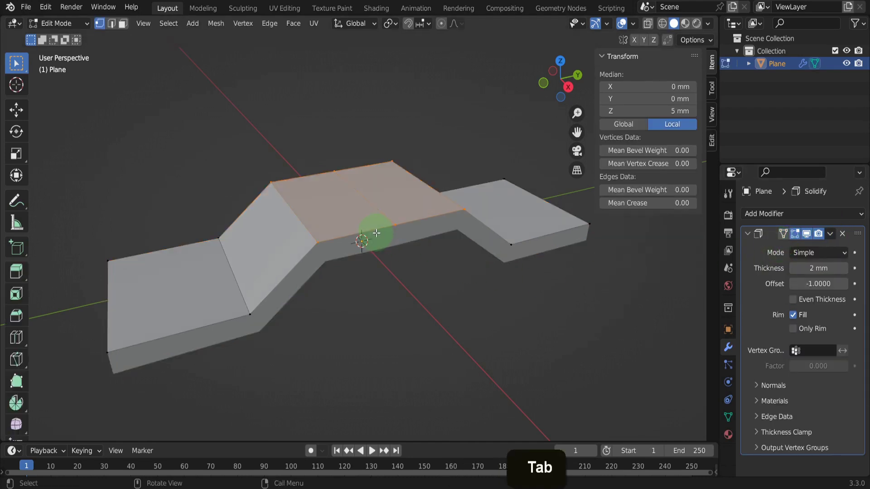
alt+click(376, 210)
key(x)
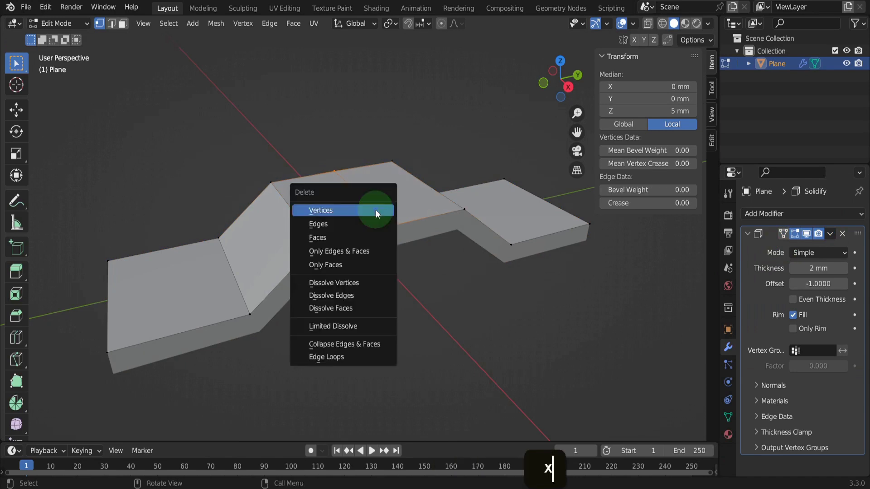
click(366, 294)
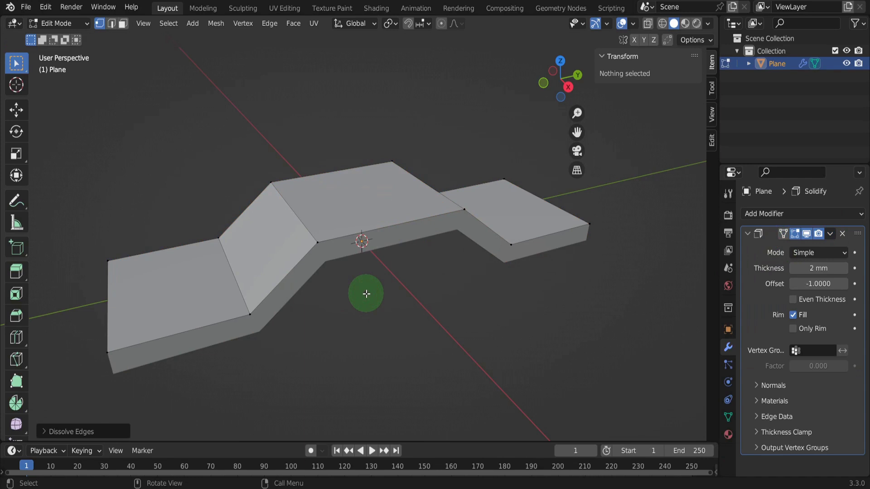
key(Tab)
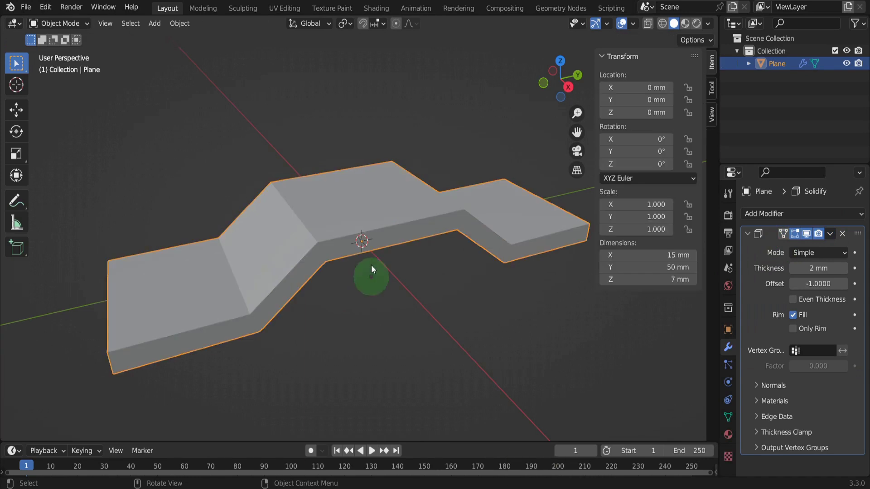
Step: Add a new cube mesh to the scene
click(154, 23)
mouse_move(198, 41)
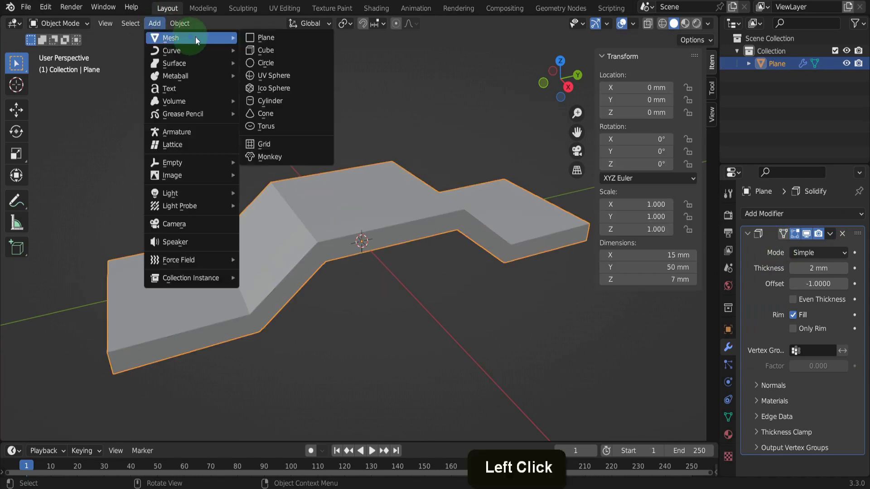
click(265, 49)
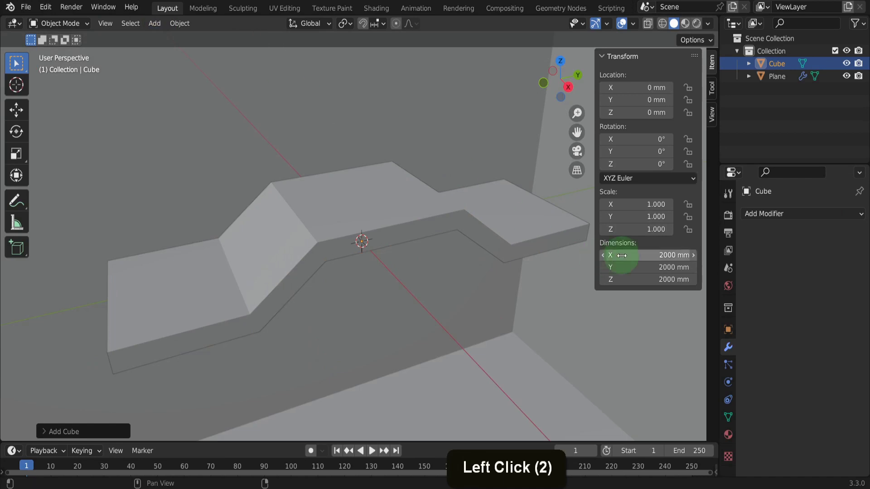
Step: Set the cube's dimensions to X 7.5, Y 7.64 and Z 20 mm
click(621, 255)
text(7.5)
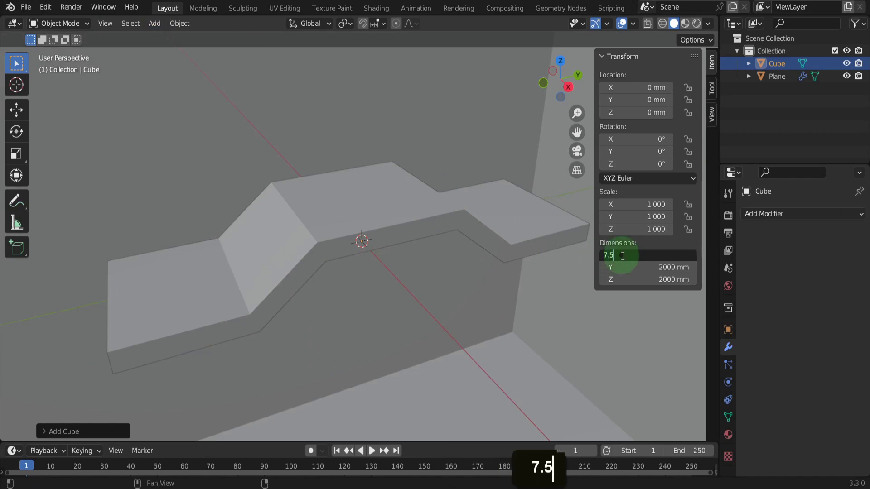
key(Tab)
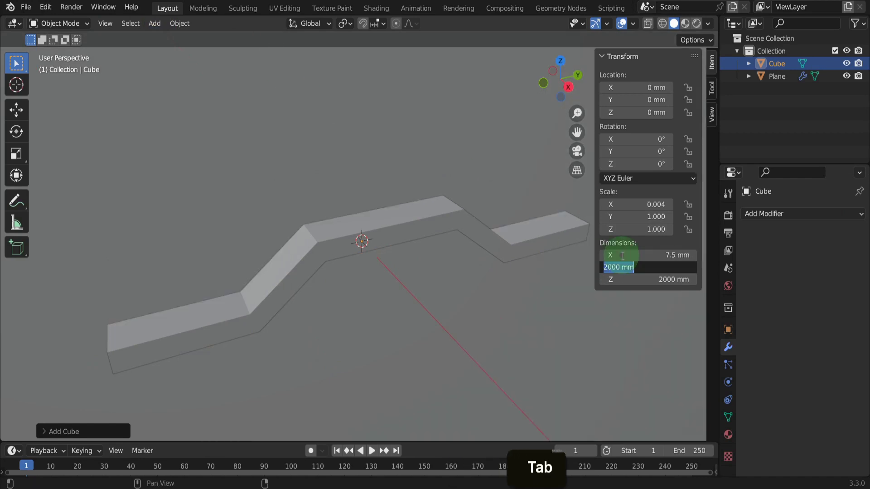
text(7.64)
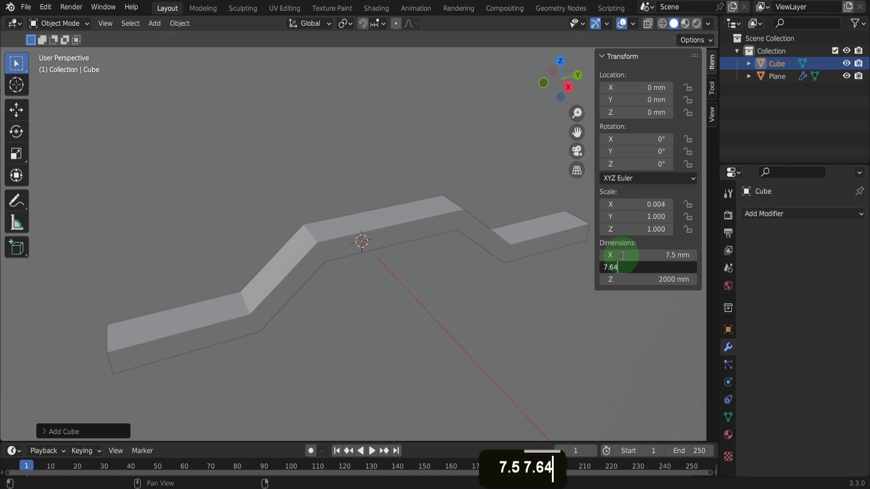
key(Tab)
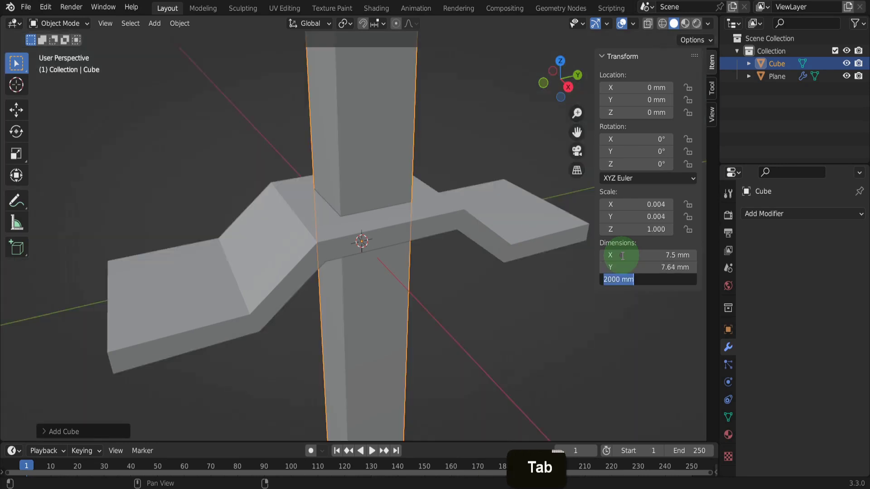
text(20)
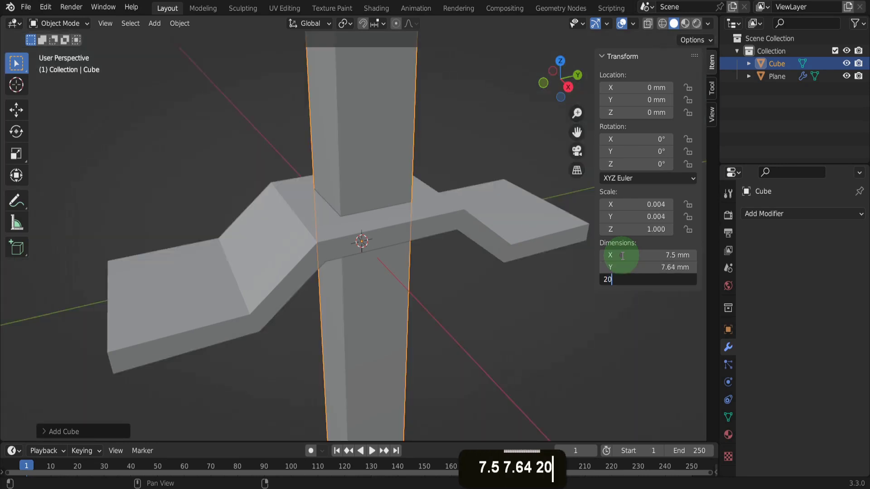
key(Return)
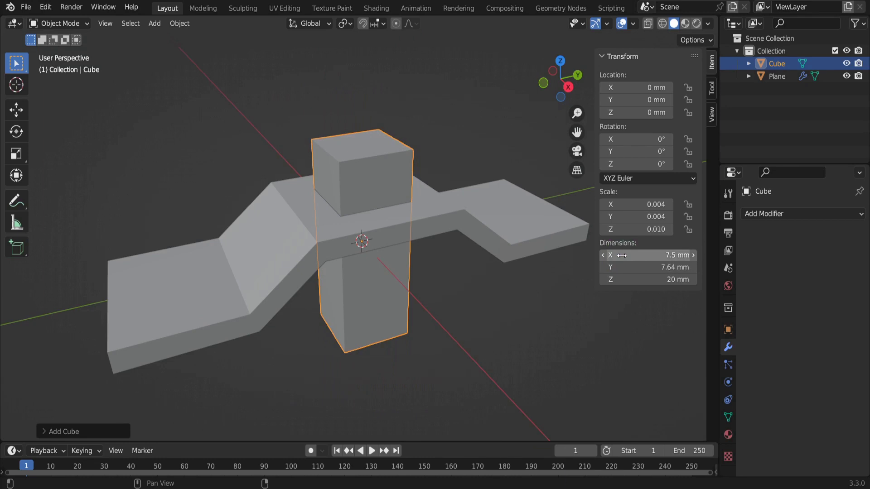
Step: Set the snapping target to Vertex
click(447, 95)
click(379, 25)
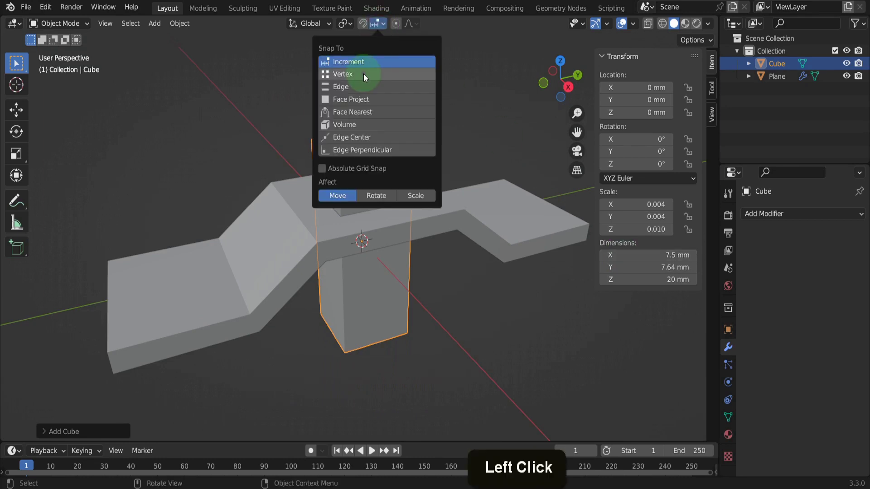
click(363, 74)
Step: Move the small box along X to -3.75 mm, off the clip's centre
middle_drag(320, 181, 341, 200)
key(g)
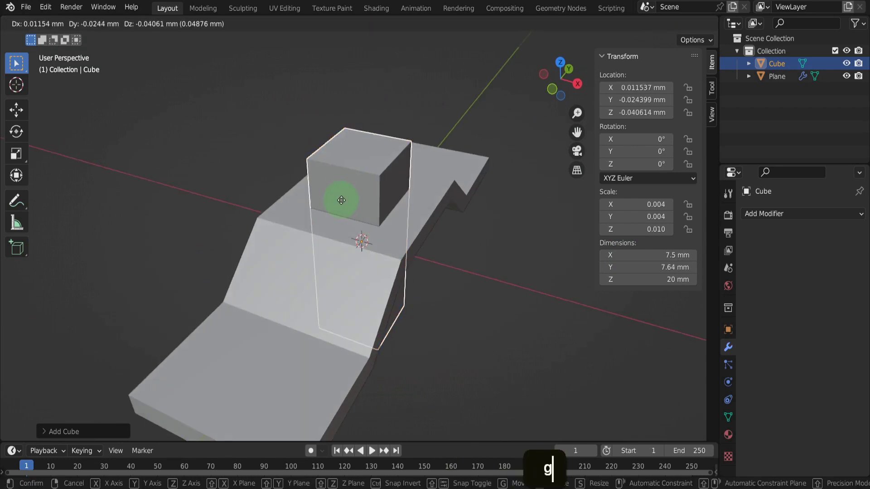
key(x)
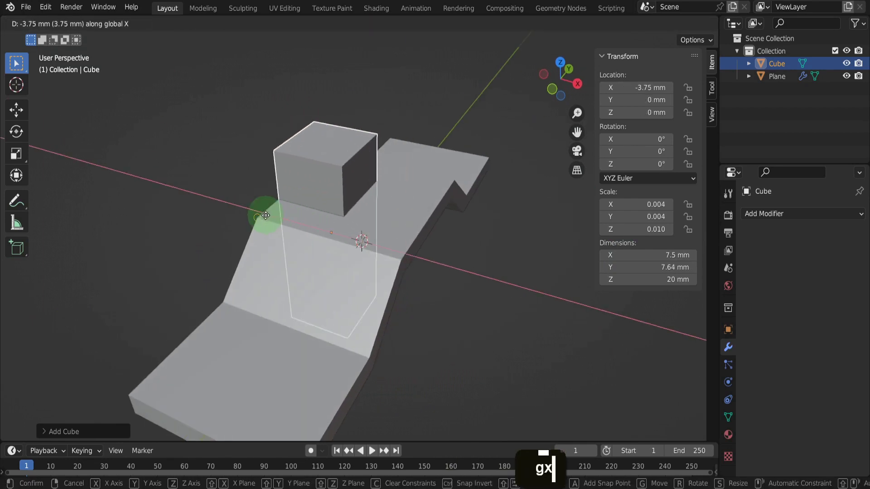
ctrl+click(265, 216)
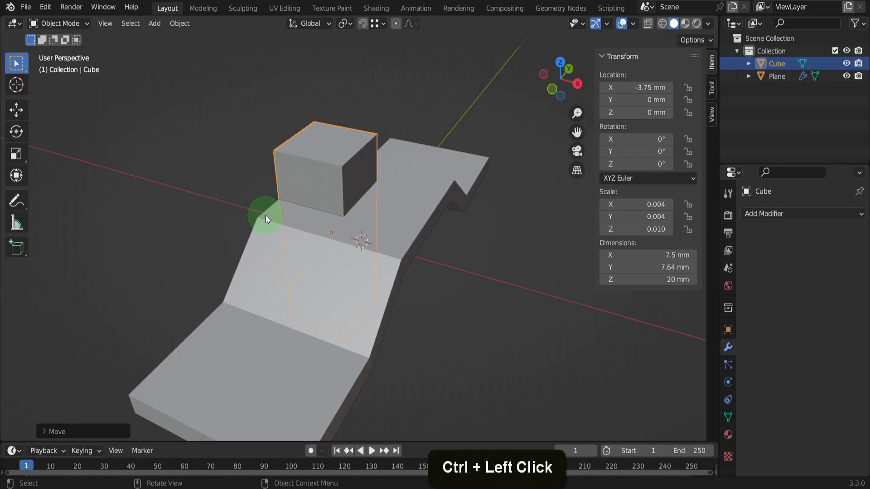
Step: In Edit Mode, move one outer edge loop -1.32 mm along Y
key(Tab)
middle_drag(398, 227, 358, 206)
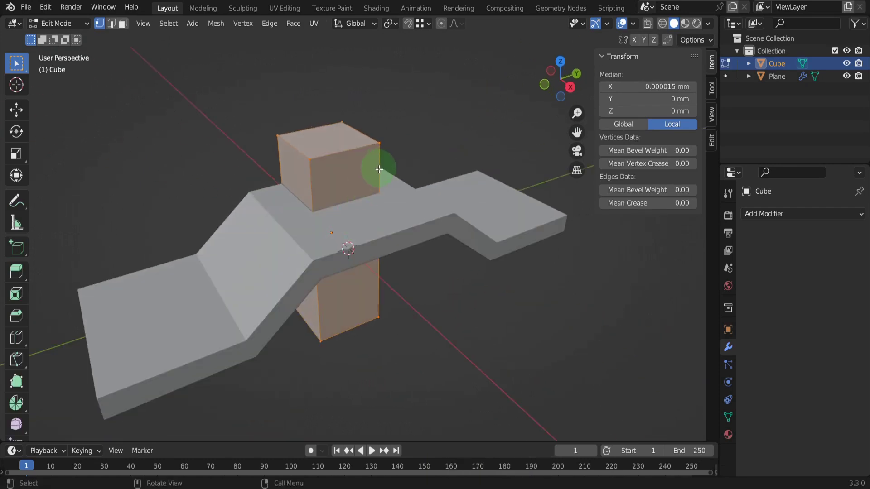
alt+click(379, 169)
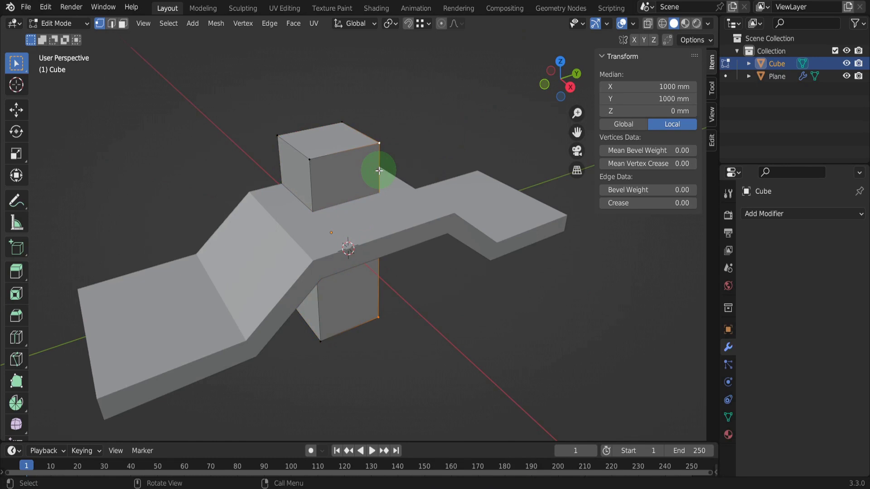
key(g)
key(y)
key(minus)
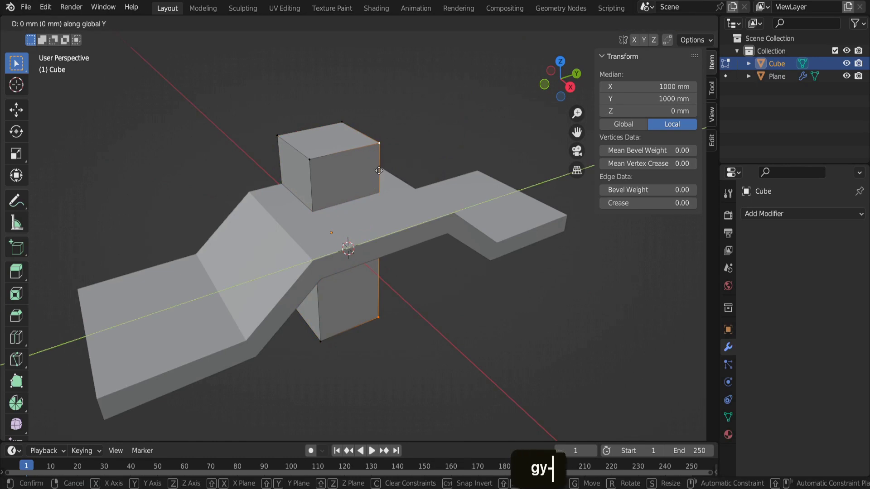
text(1.32)
key(Return)
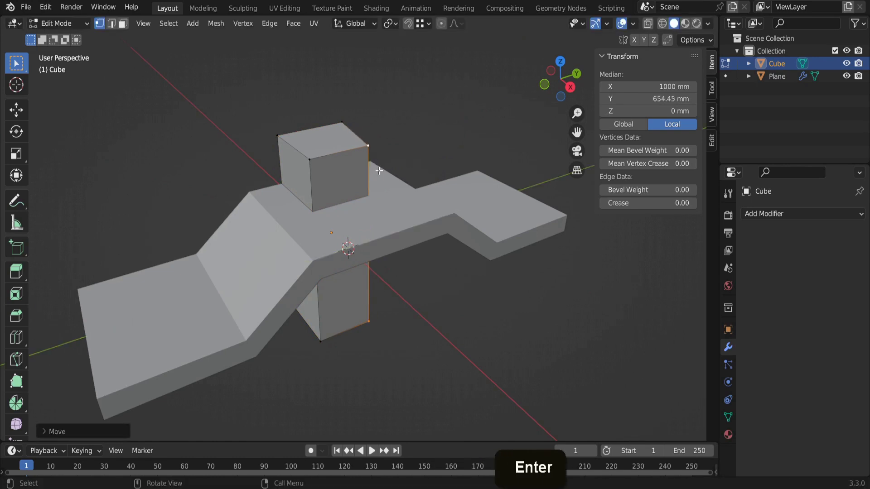
Step: Move the opposite edge loop 1.32 mm along Y and return to Object Mode
alt+click(309, 181)
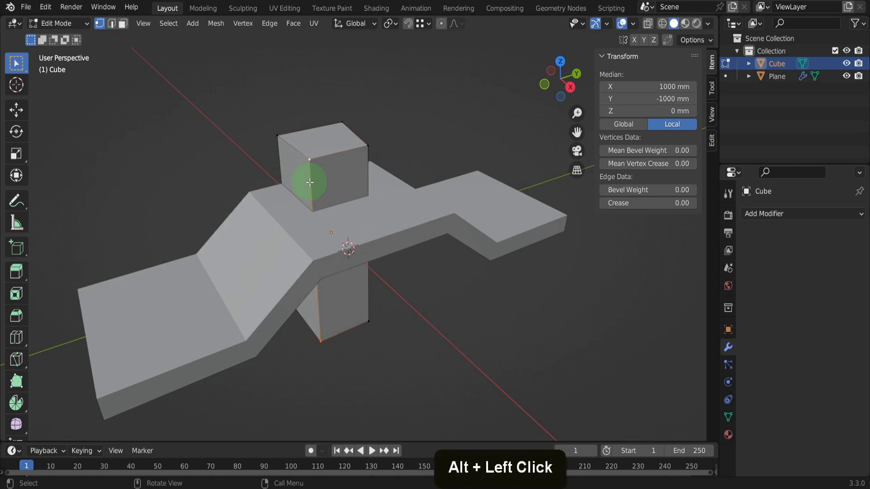
text(gy1.32)
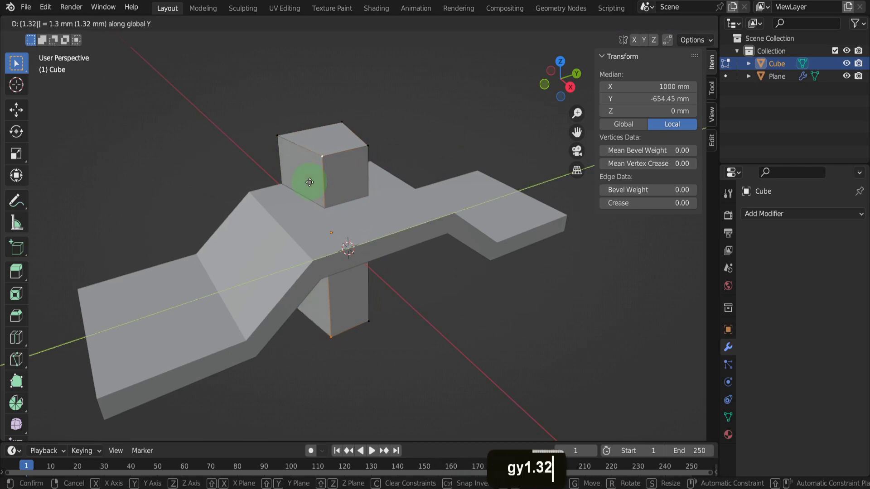
key(Return)
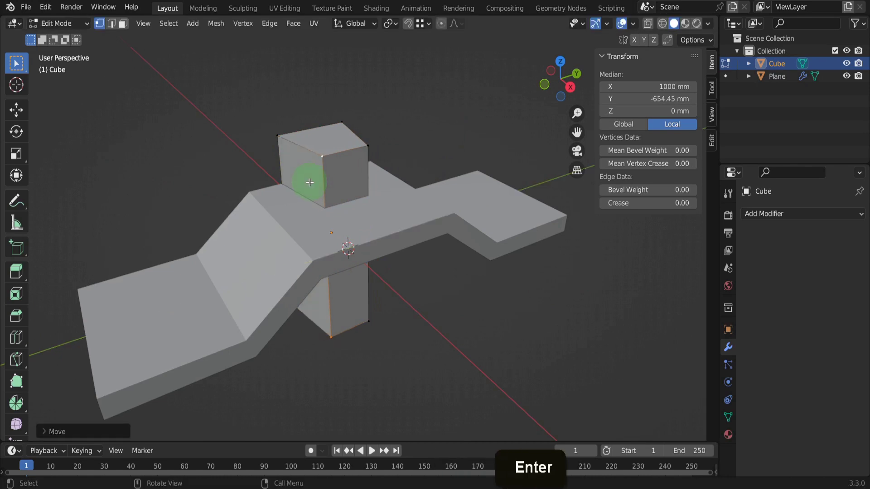
key(Tab)
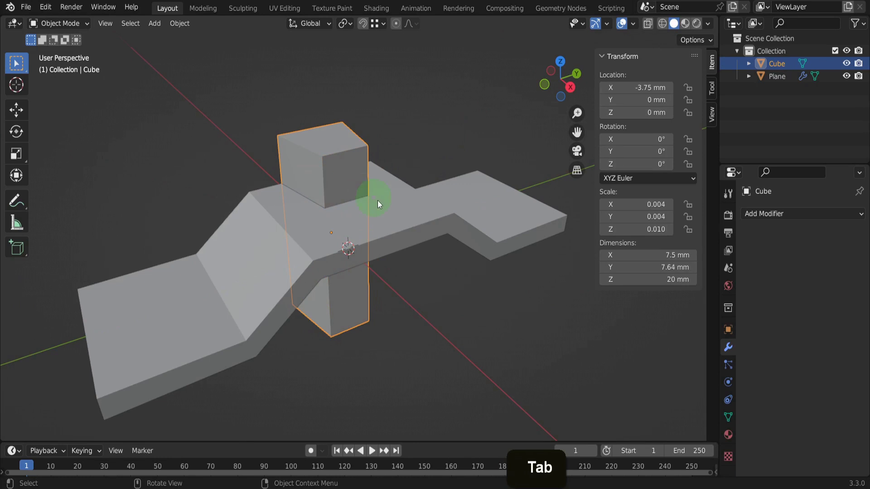
Step: Add a Boolean Difference modifier to the clip Plane that cuts with the Cube
click(392, 210)
click(760, 215)
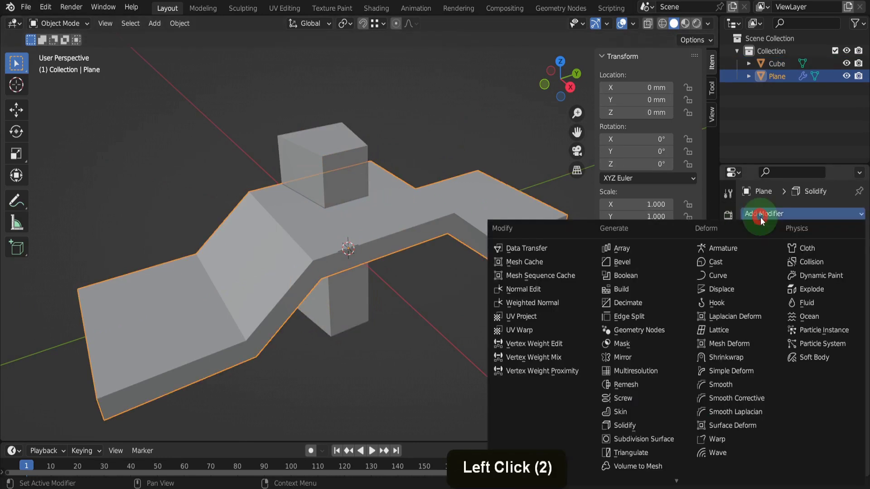
click(645, 274)
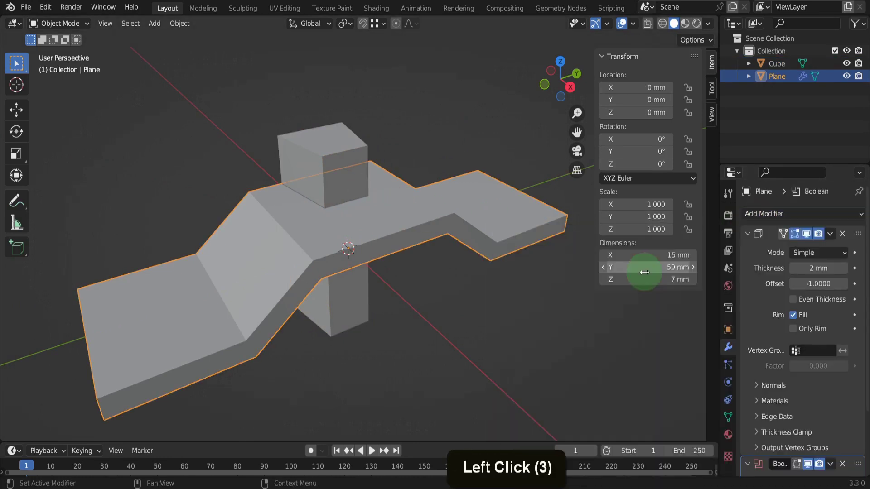
scroll(782, 354, down, 7)
click(803, 435)
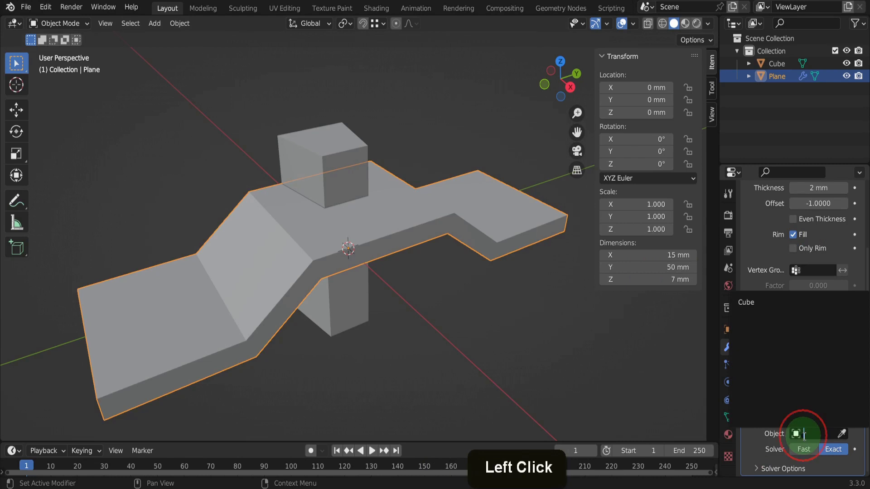
click(747, 303)
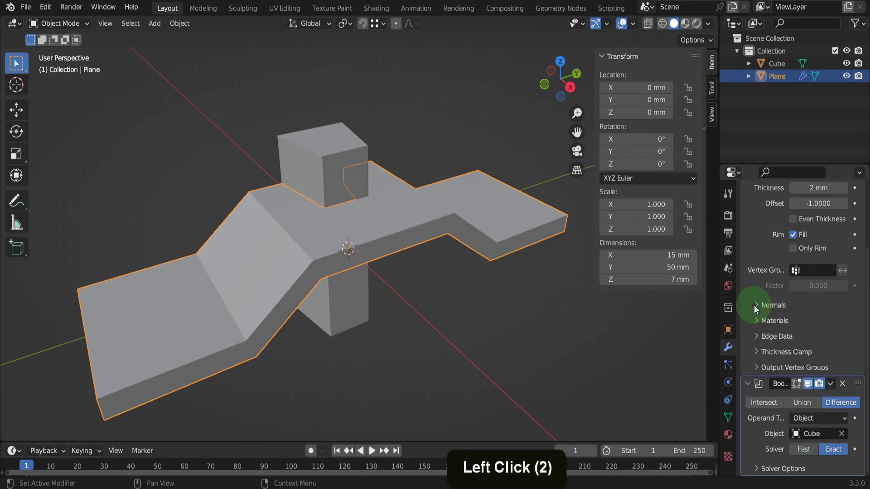
middle_drag(326, 220, 376, 214)
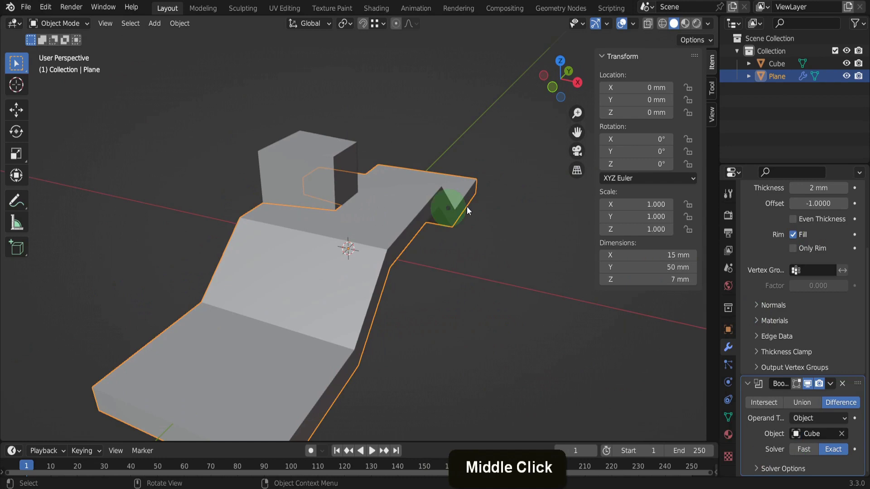
Step: Hide the Cube cutter and inspect the notched clip
click(846, 63)
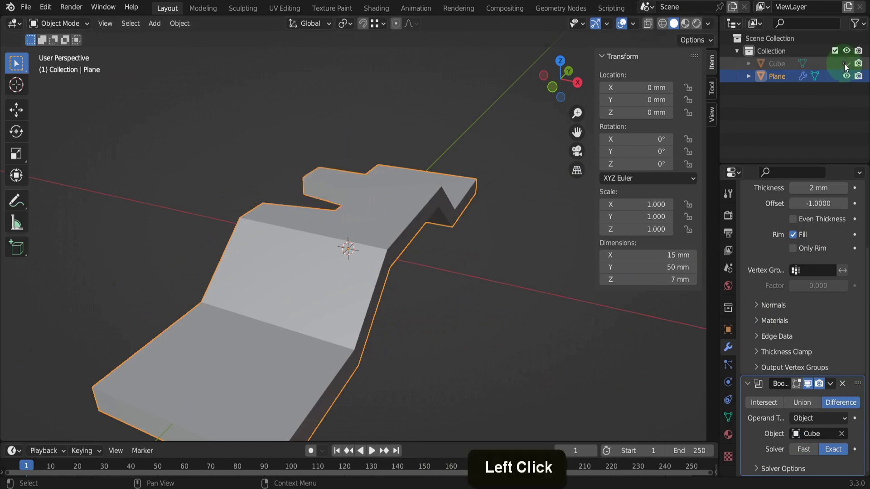
middle_drag(531, 224, 453, 264)
scroll(453, 264, down, 2)
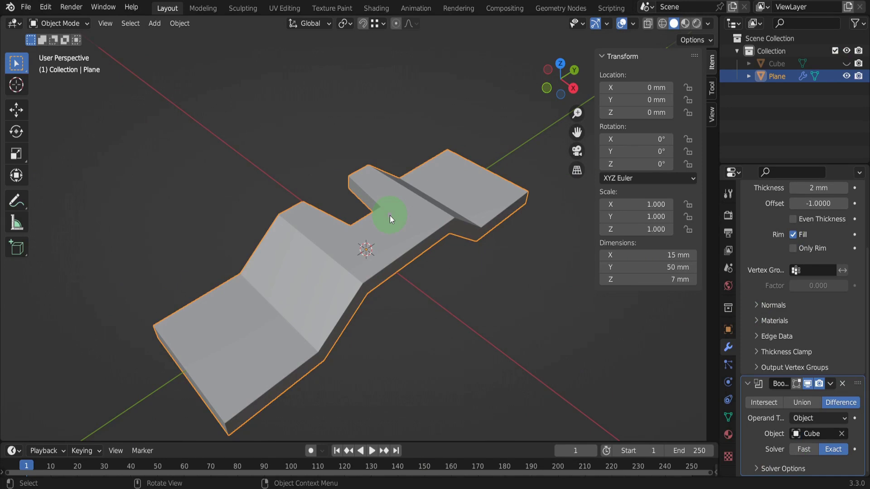
Step: Reset the 3D cursor to world origin and add a new cube there
key(shift+s)
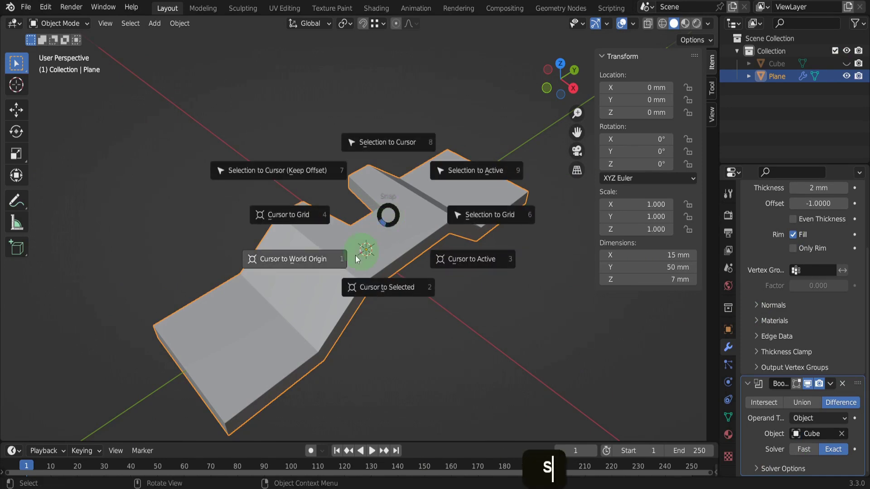
click(328, 251)
click(154, 23)
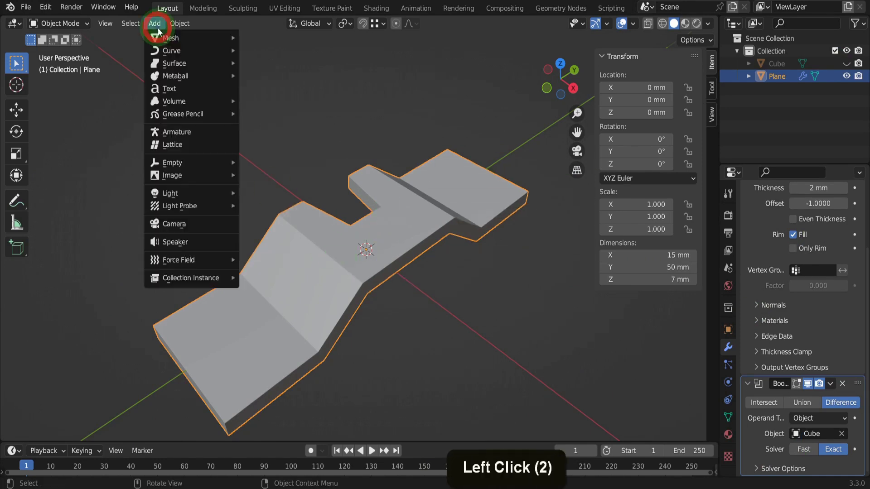
mouse_move(173, 36)
click(273, 47)
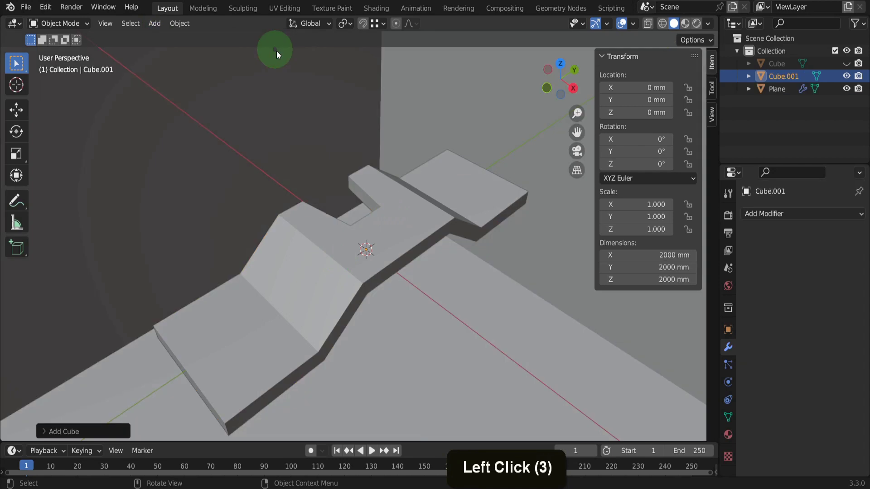
Step: Size the new block to 2.5 × 8.13 × 20 mm
click(625, 255)
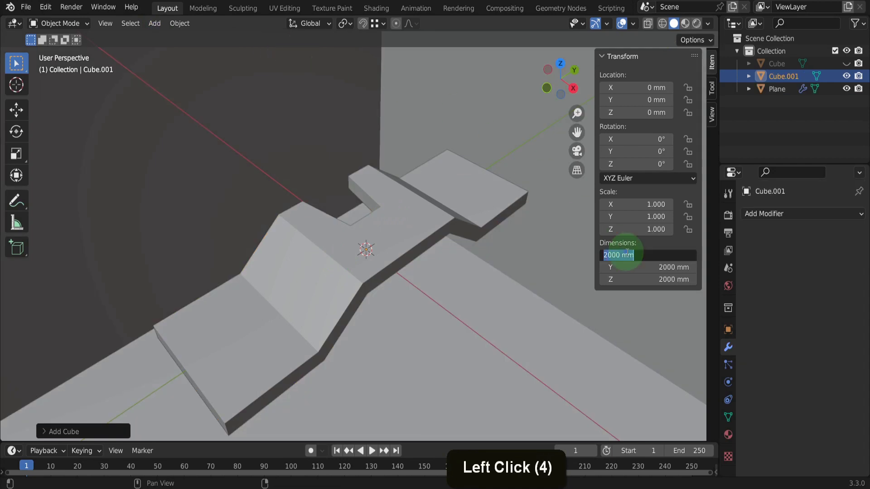
text(2.5)
key(Tab)
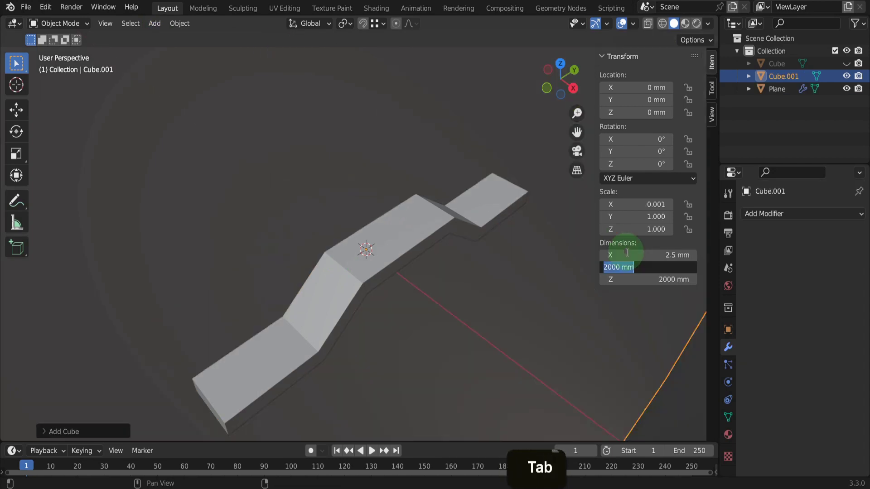
text(8.13)
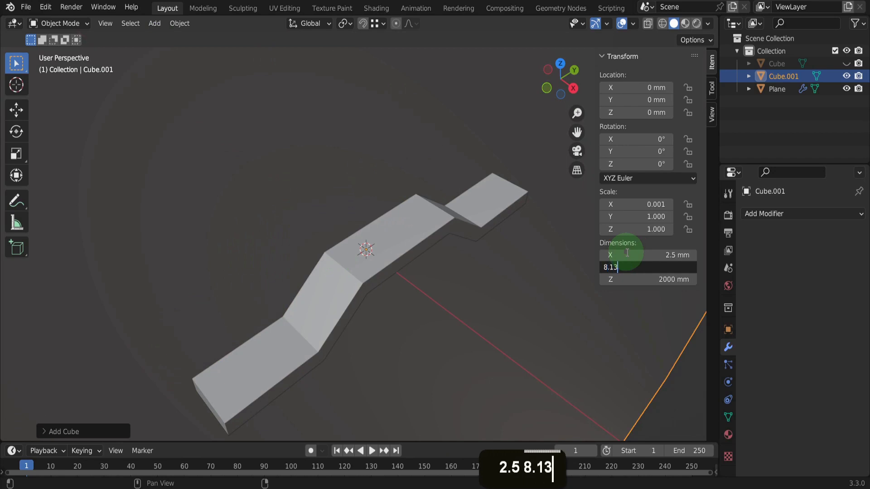
key(Return)
click(645, 279)
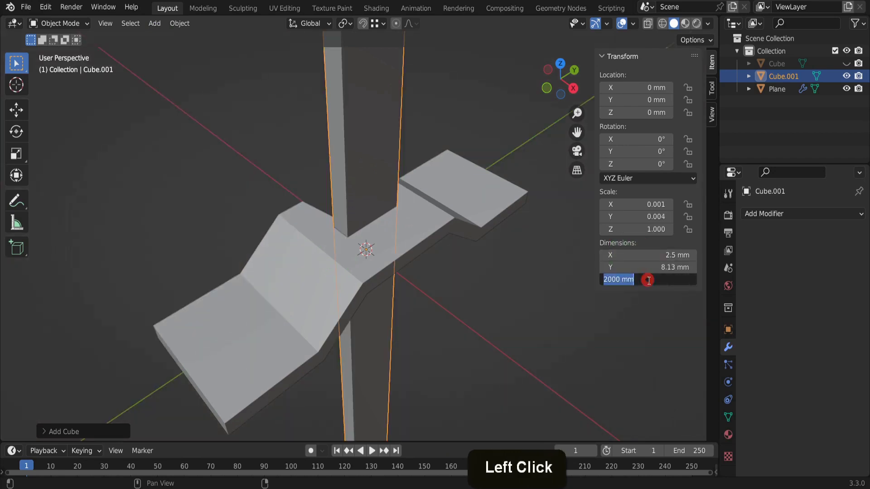
text(20)
key(Return)
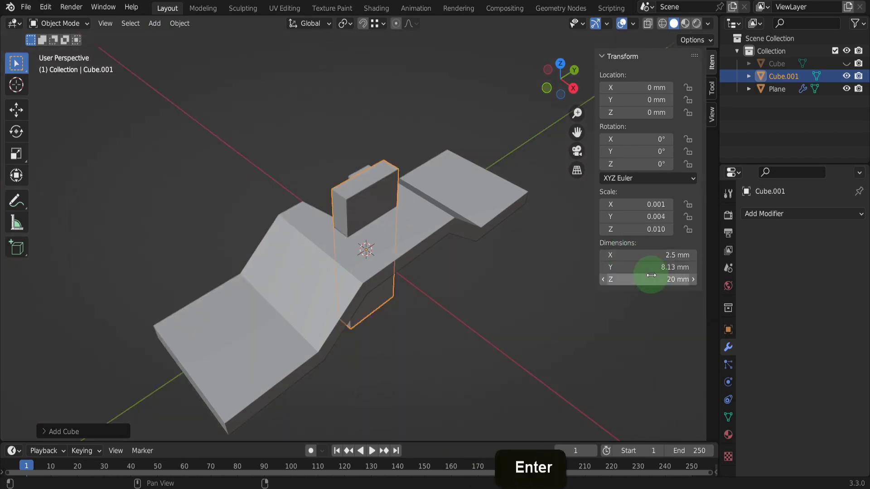
Step: In Edit Mode, snap the whole block horizontally onto the clip's near end
key(Tab)
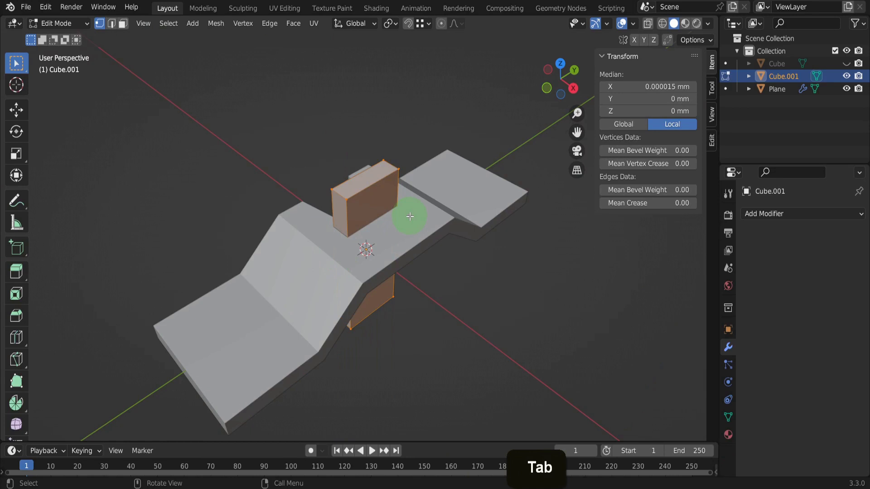
key(a)
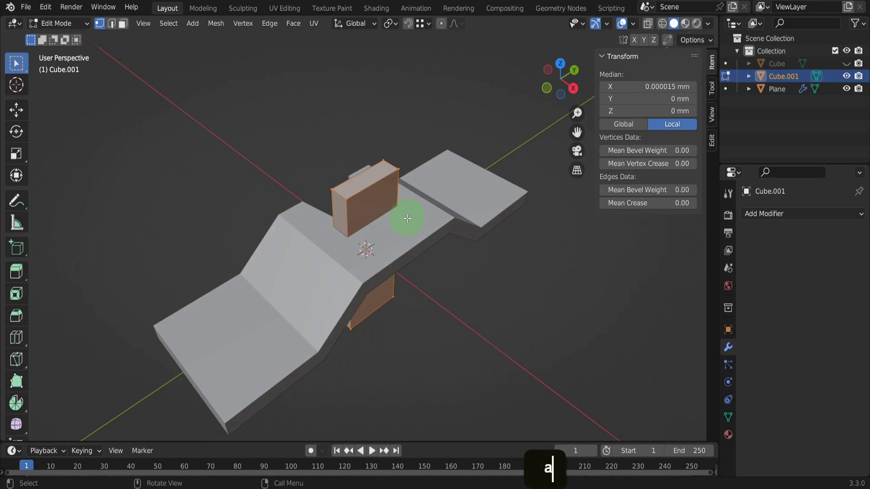
key(g)
key(shift+z)
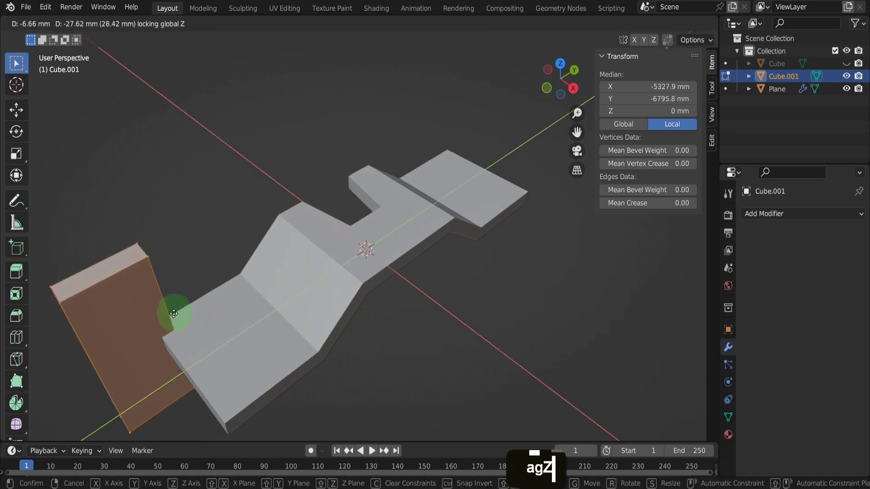
key(ctrl)
ctrl+click(161, 316)
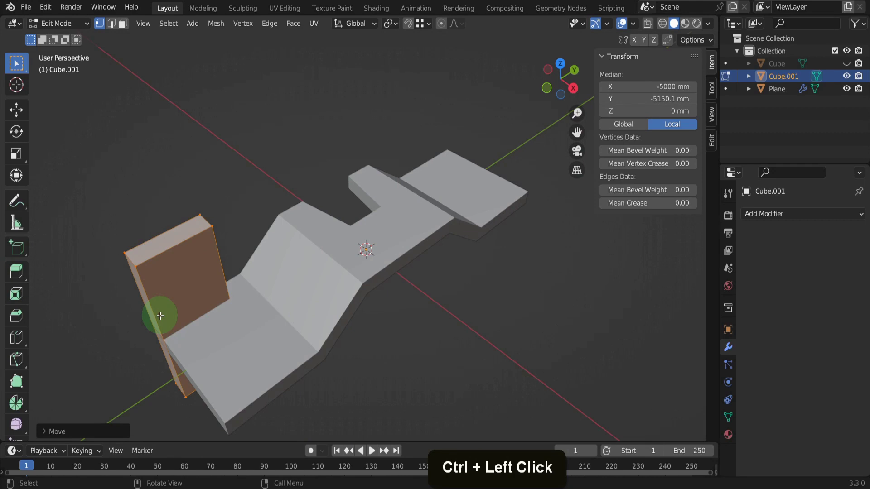
key(Tab)
Step: Add a second Boolean Difference modifier to the clip body, subtracting Cube.001
click(297, 294)
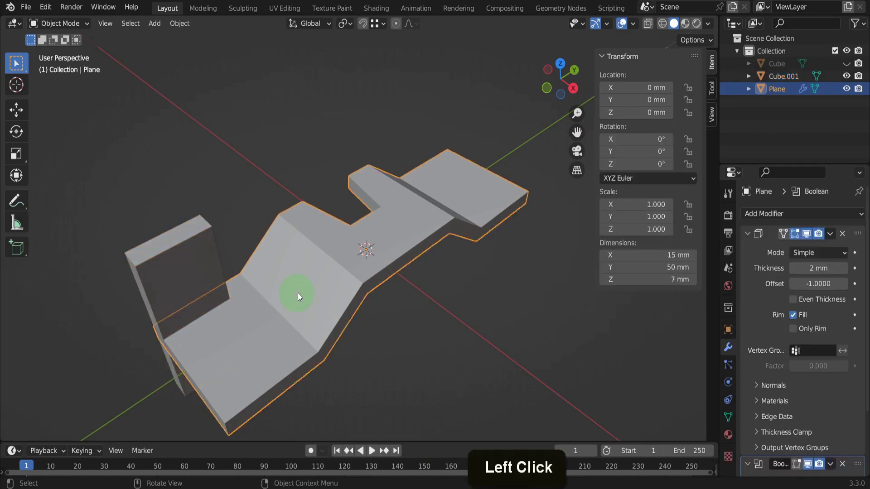
click(760, 214)
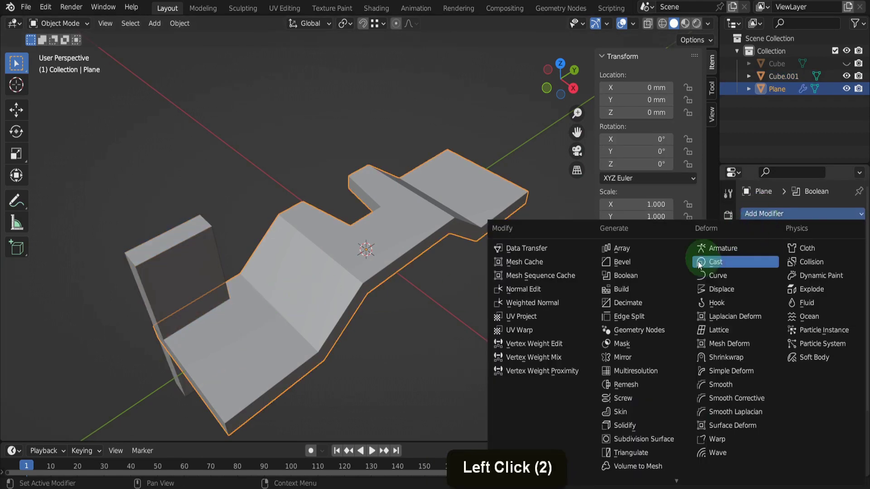
click(662, 274)
scroll(816, 357, down, 14)
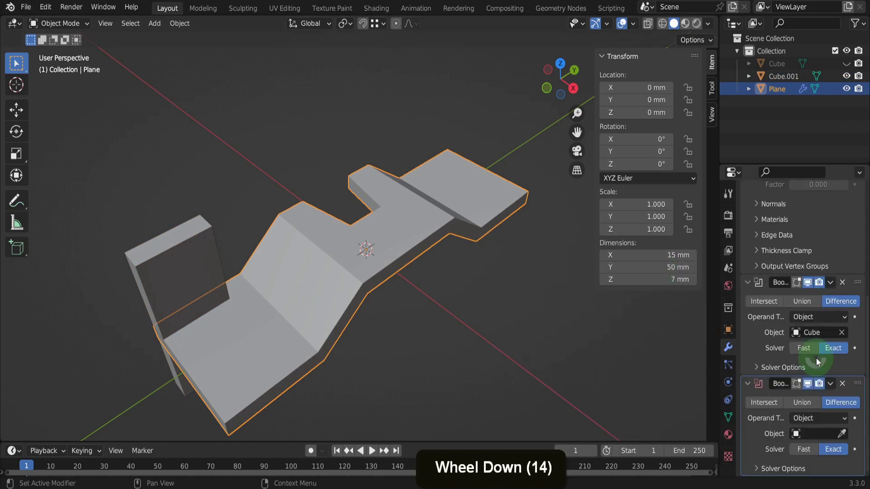
click(815, 433)
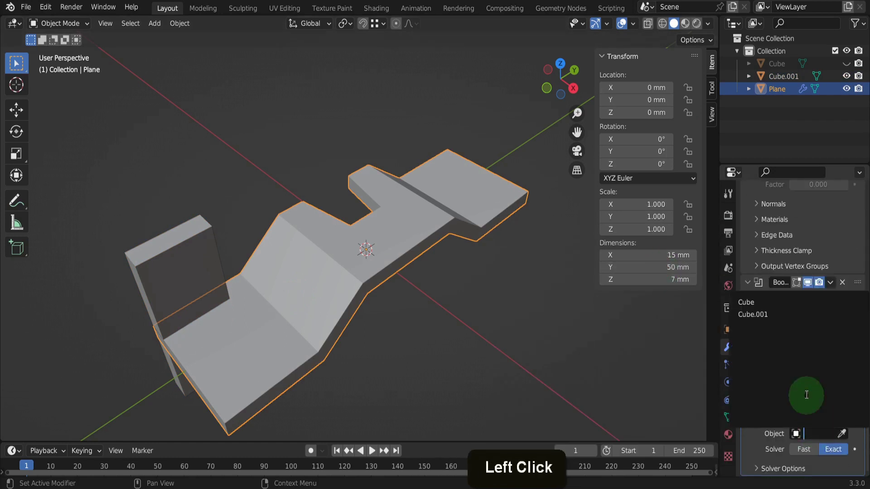
click(770, 315)
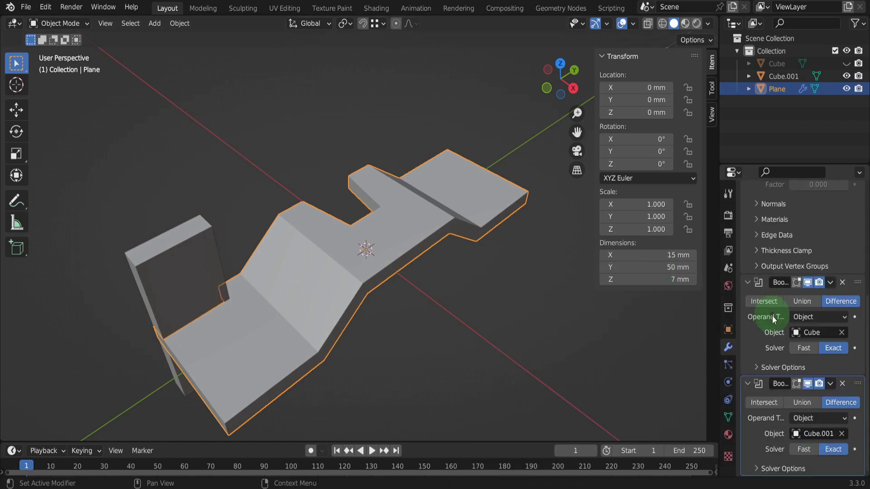
click(542, 339)
Step: Add a Mirror modifier to Cube.001 on both X and Y axes
click(213, 274)
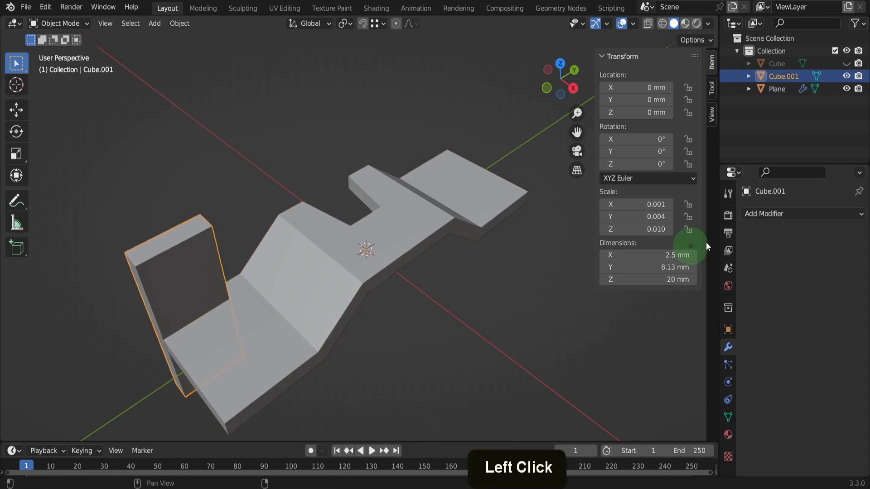
click(754, 213)
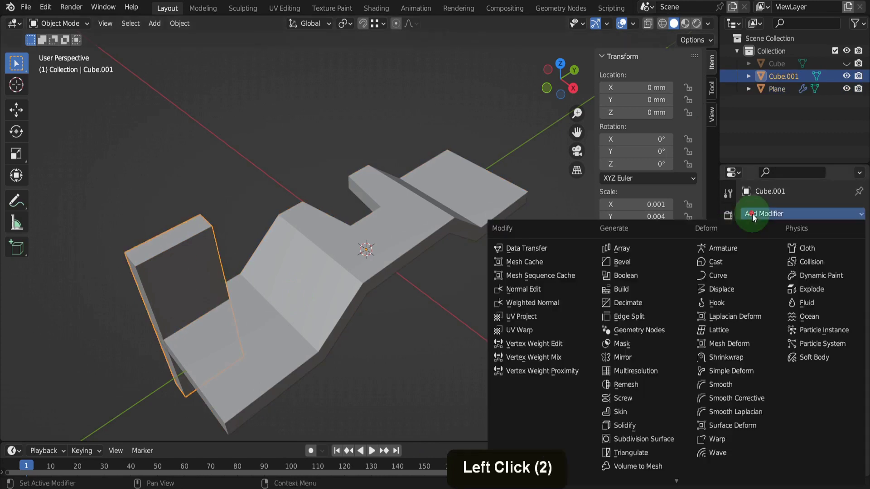
click(651, 357)
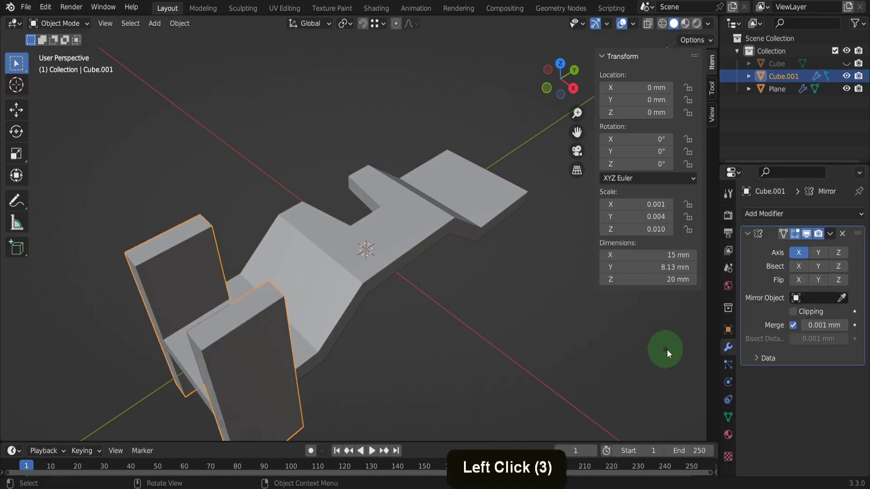
click(820, 252)
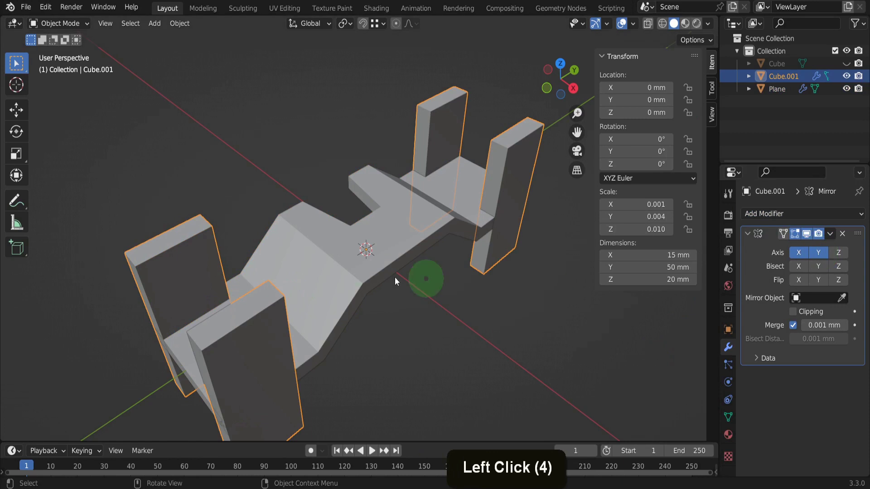
middle_drag(421, 277, 449, 238)
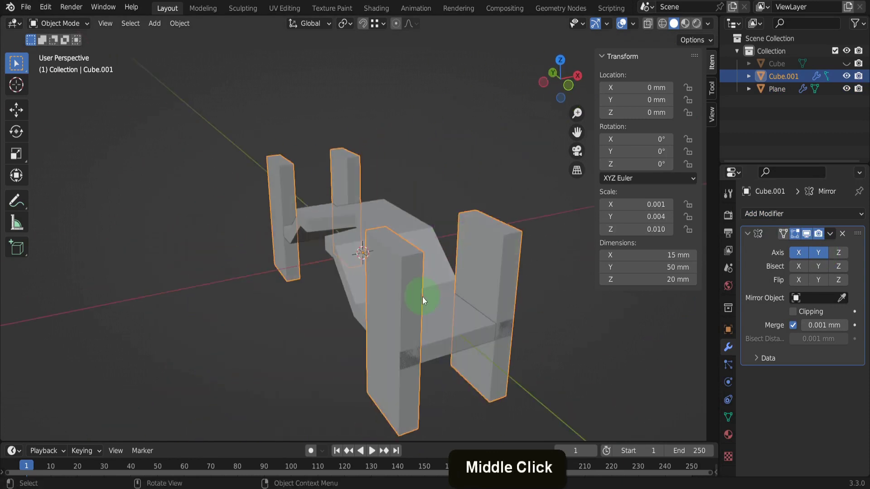
Step: Slide a pillar face along Y so the four pillars span 50.8 mm
key(Tab)
key(3)
click(413, 317)
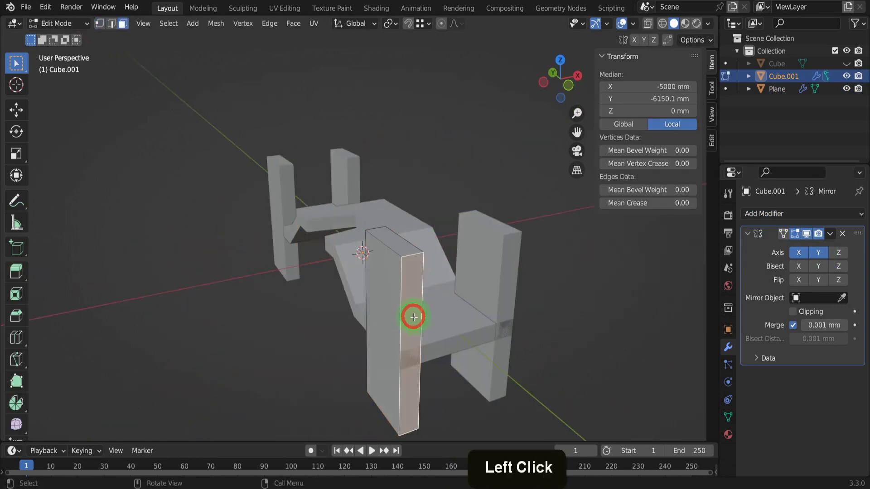
key(g)
key(y)
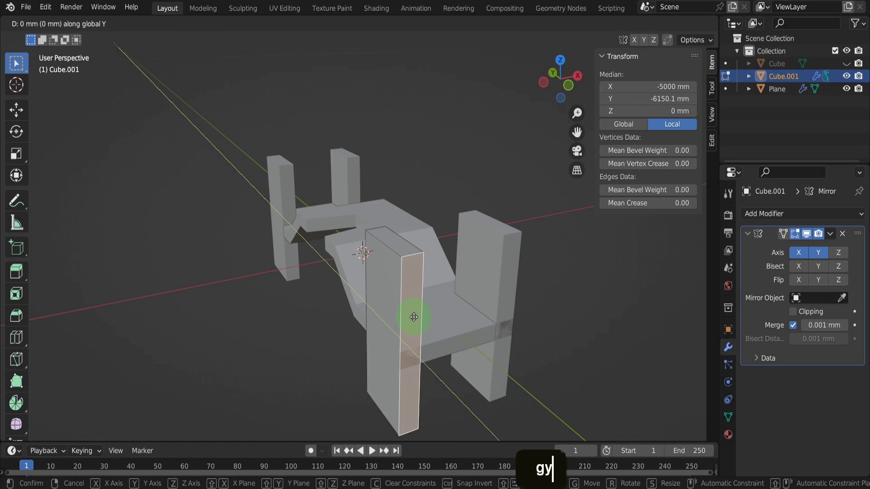
click(415, 320)
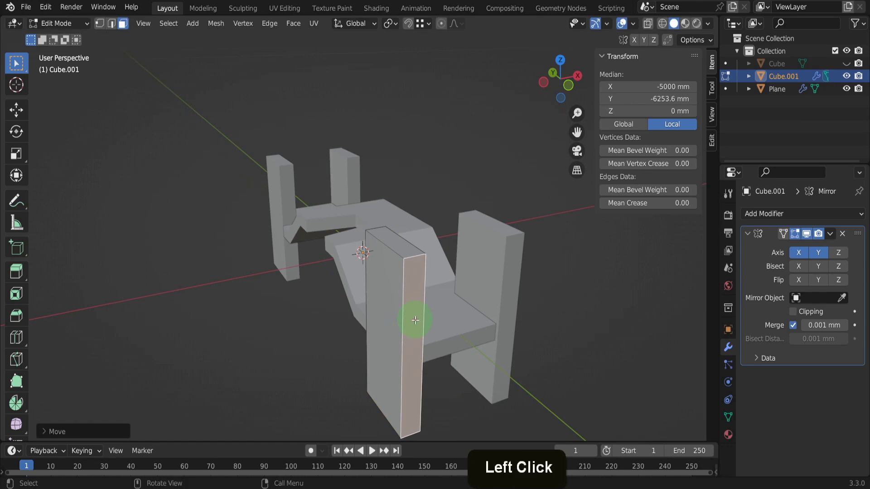
key(Tab)
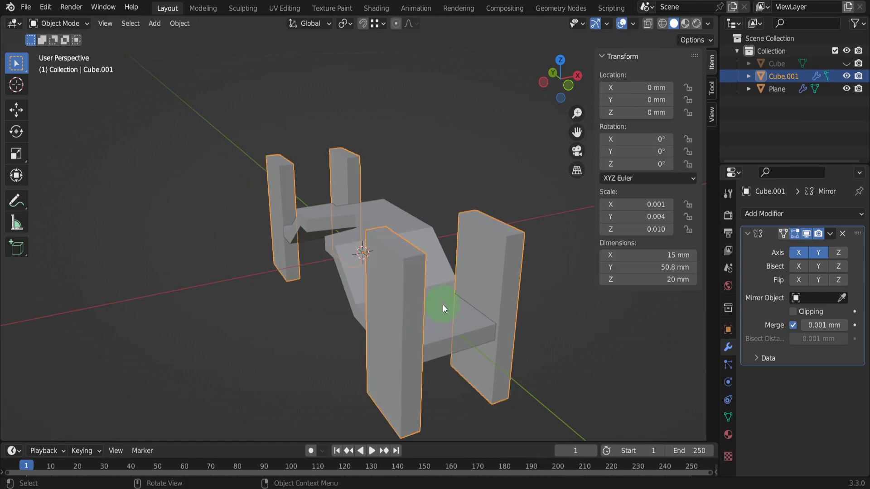
middle_drag(442, 304, 408, 306)
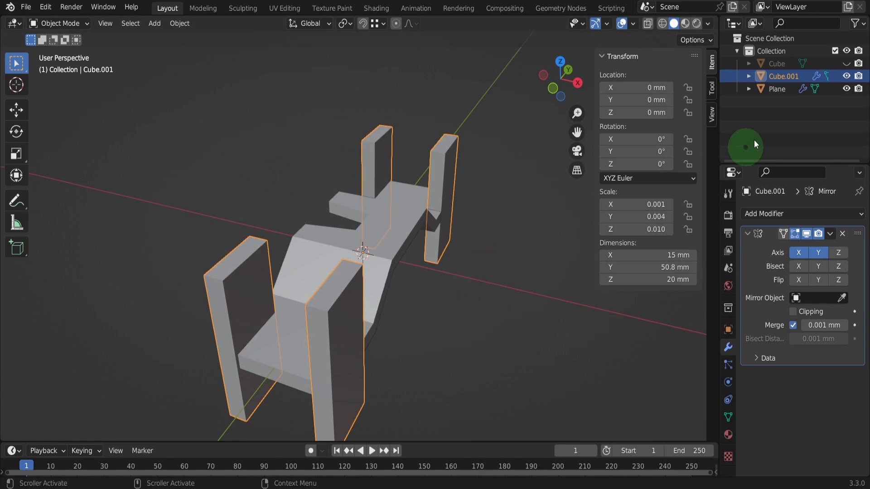
Step: Hide Cube.001 and reset the 3D cursor to world origin
click(846, 76)
click(412, 230)
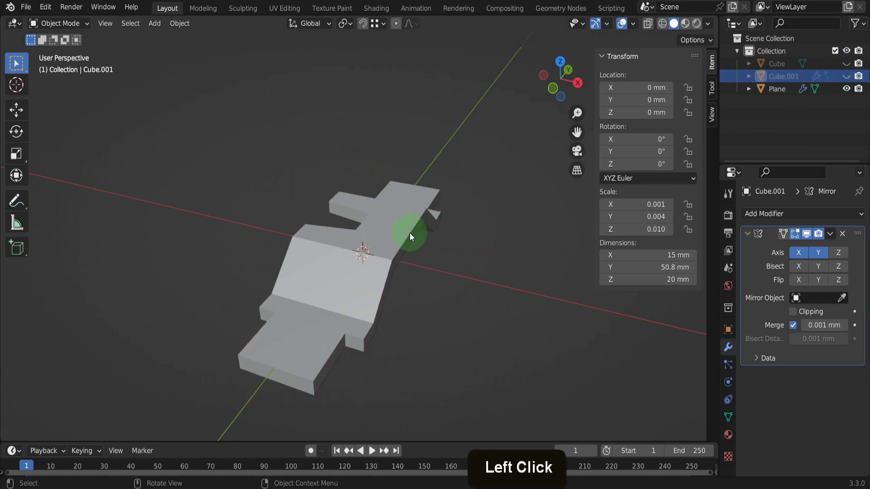
key(shift+s)
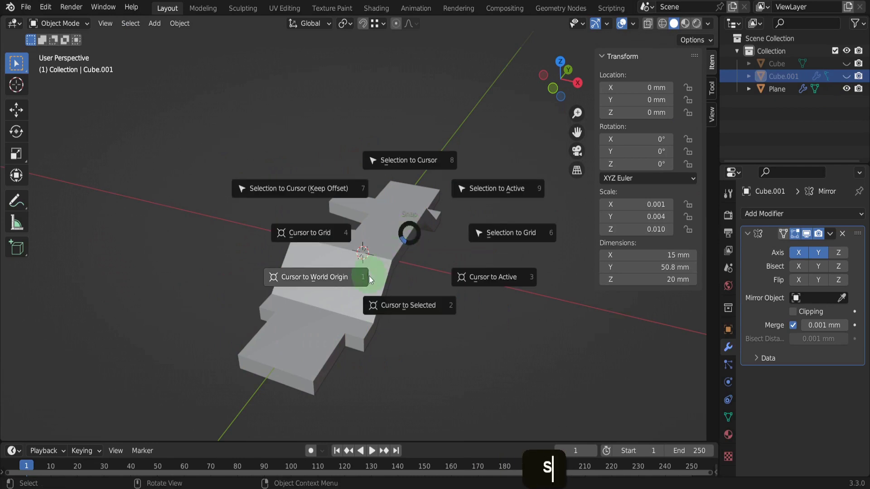
click(357, 277)
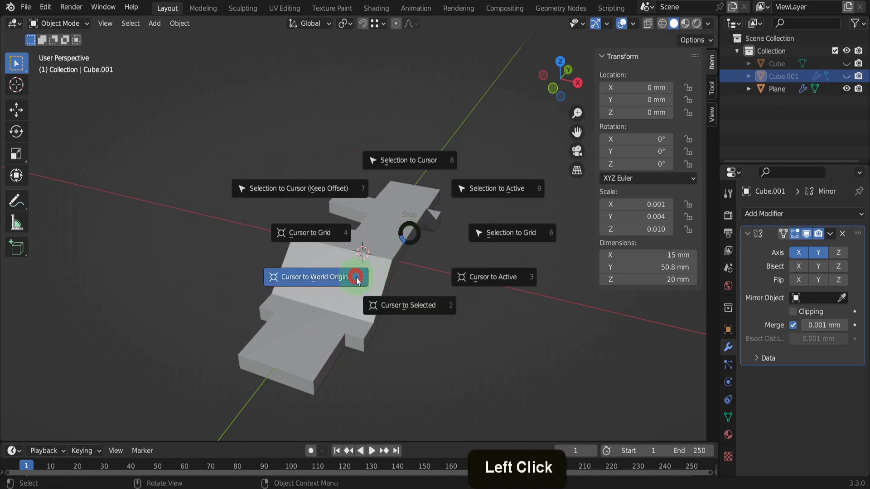
Step: Add a cylinder with 128 vertices, 1.5 mm radius and 20 mm depth
click(154, 23)
mouse_move(157, 38)
click(265, 99)
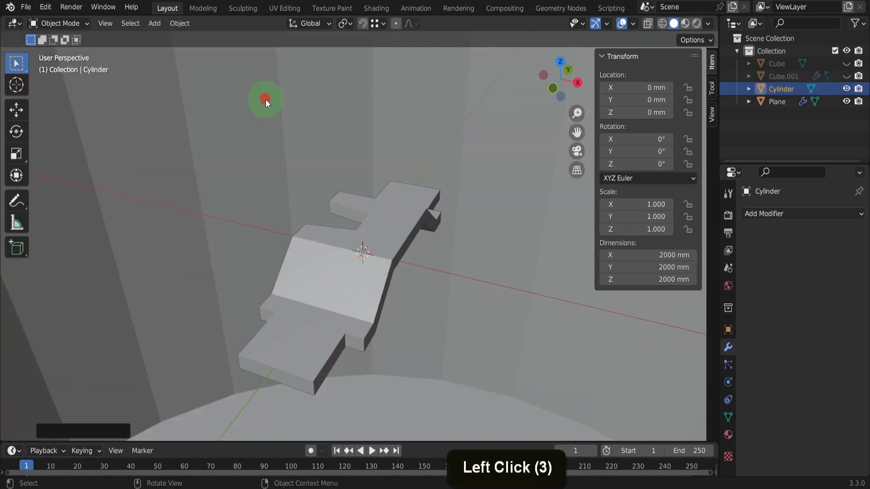
click(116, 426)
click(62, 430)
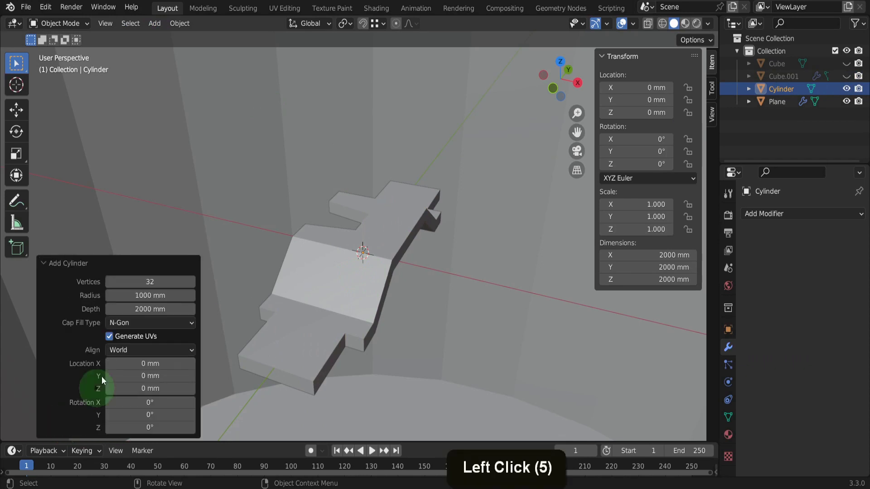
click(150, 280)
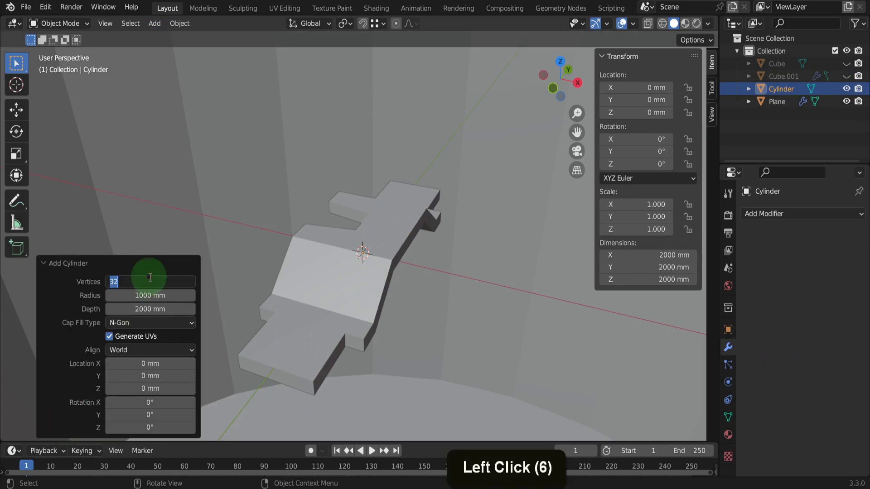
text(128)
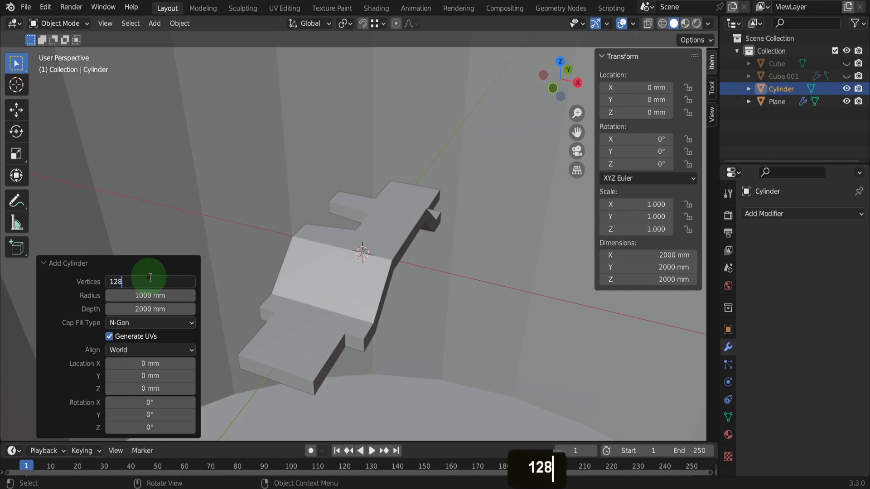
key(Tab)
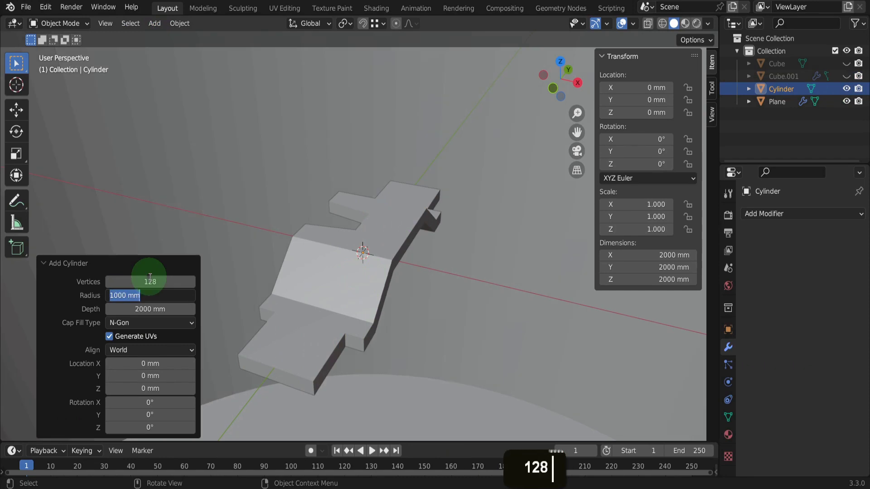
text(1.5)
key(Tab)
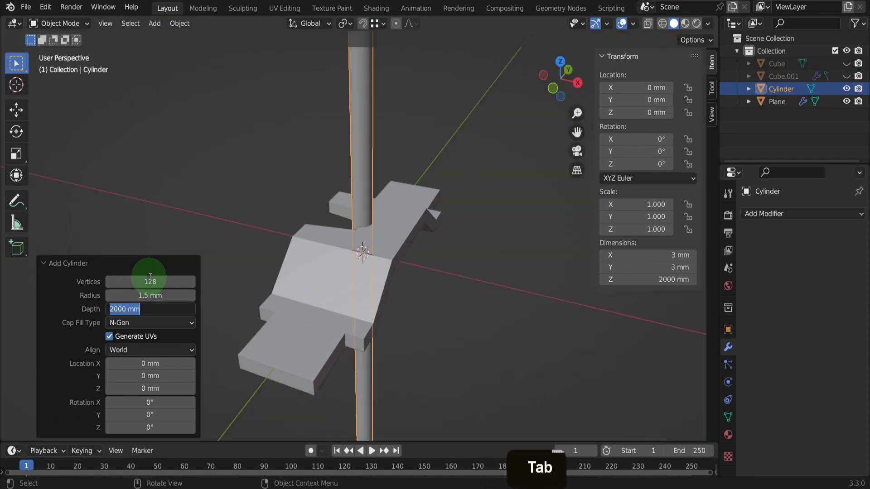
text(20)
key(Return)
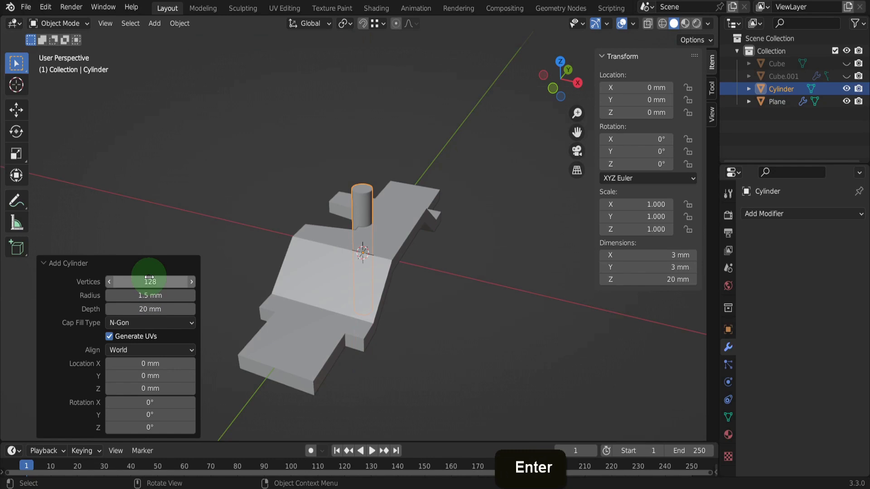
Step: In Edit Mode, move the whole cylinder -20.94 mm along Y
key(Tab)
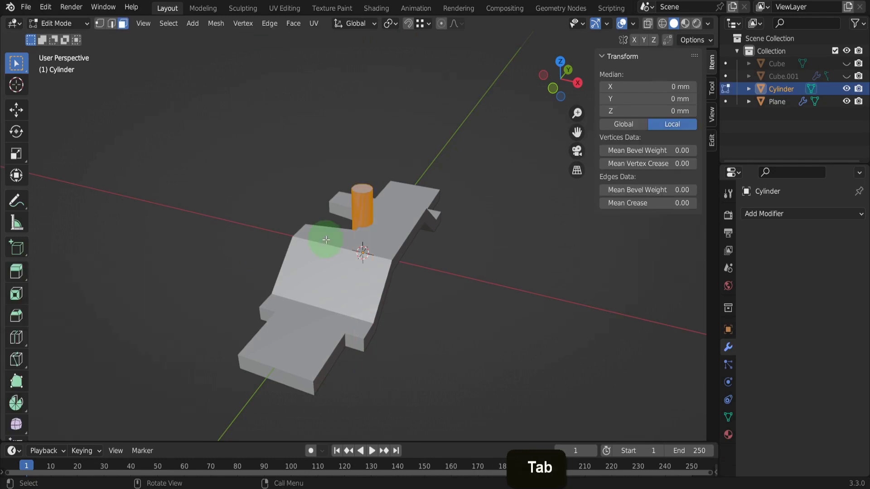
key(a)
key(g)
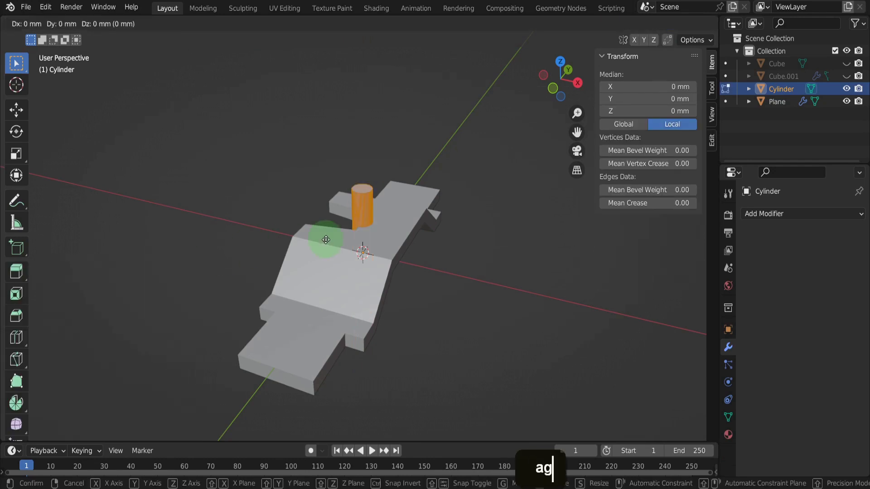
key(y)
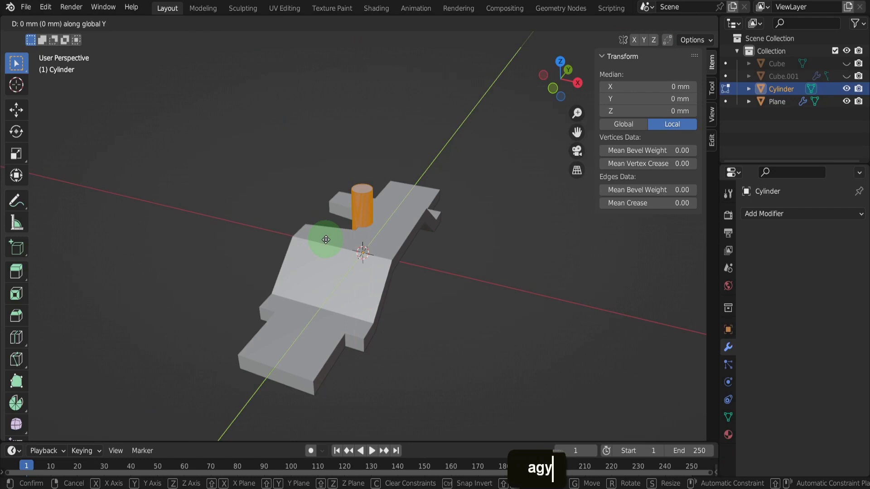
text(-20.9)
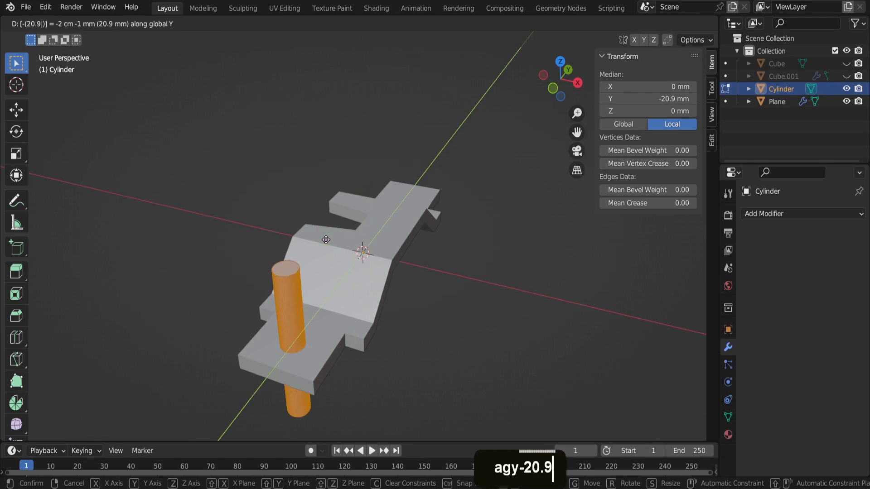
text(4)
key(Return)
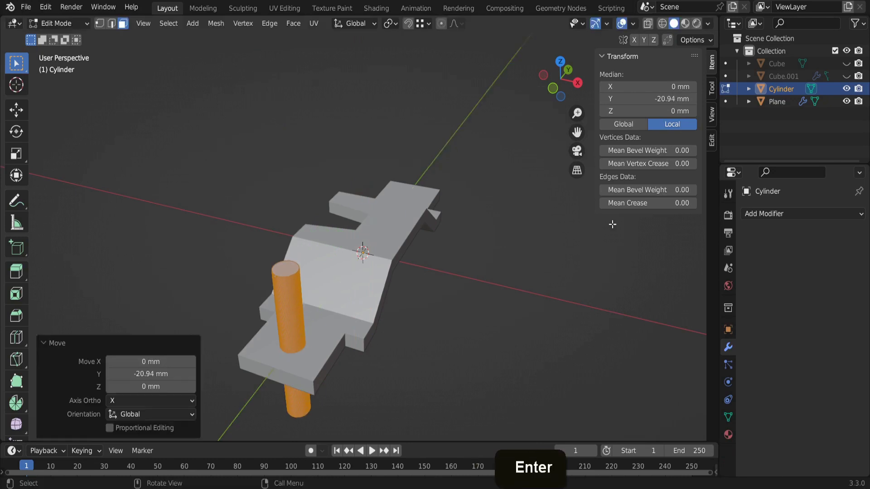
Step: Add a Mirror modifier to the cylinder on the Y axis only
click(749, 214)
click(647, 356)
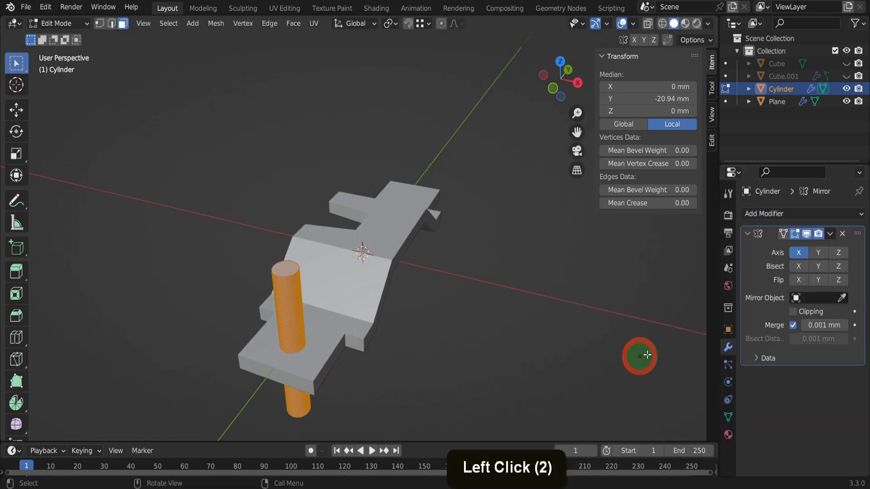
click(806, 254)
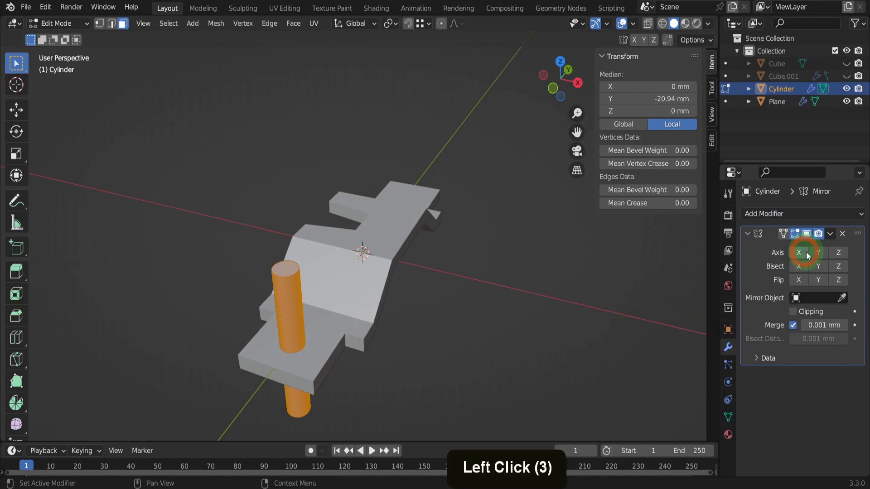
click(815, 254)
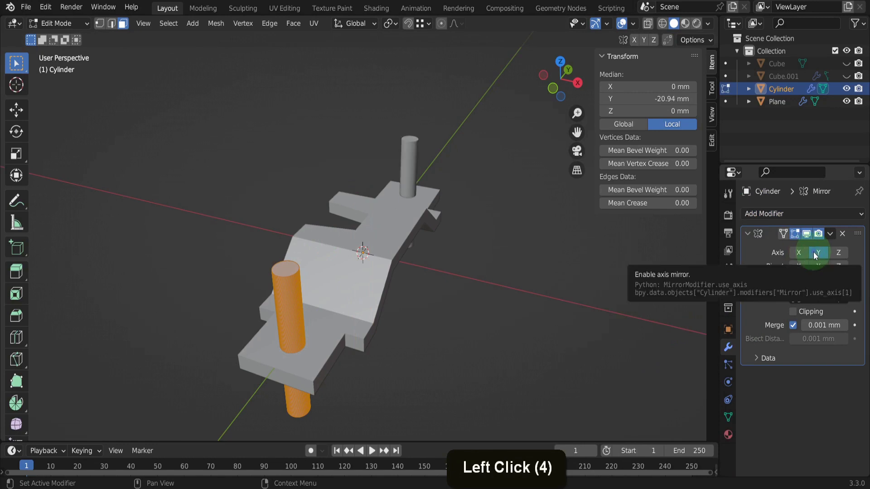
key(Tab)
Step: Add a third Boolean Difference modifier to the plate, cutting with Cylinder
click(392, 249)
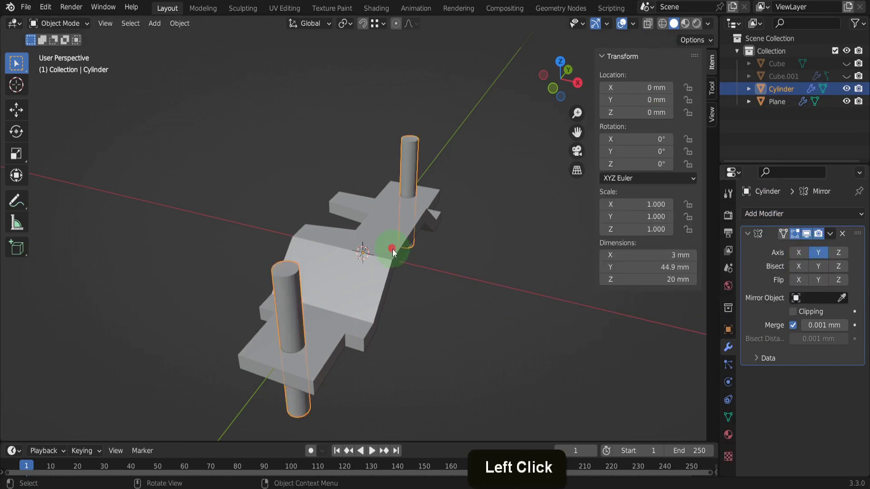
click(761, 213)
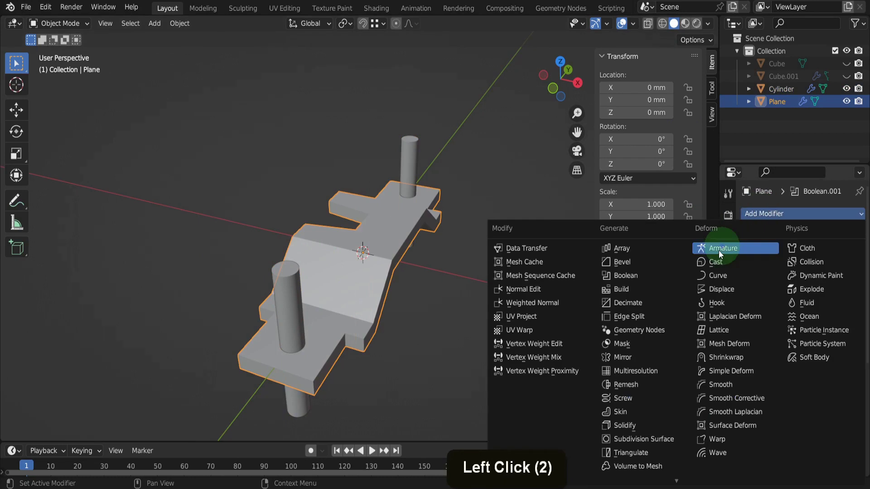
click(632, 278)
scroll(815, 358, down, 18)
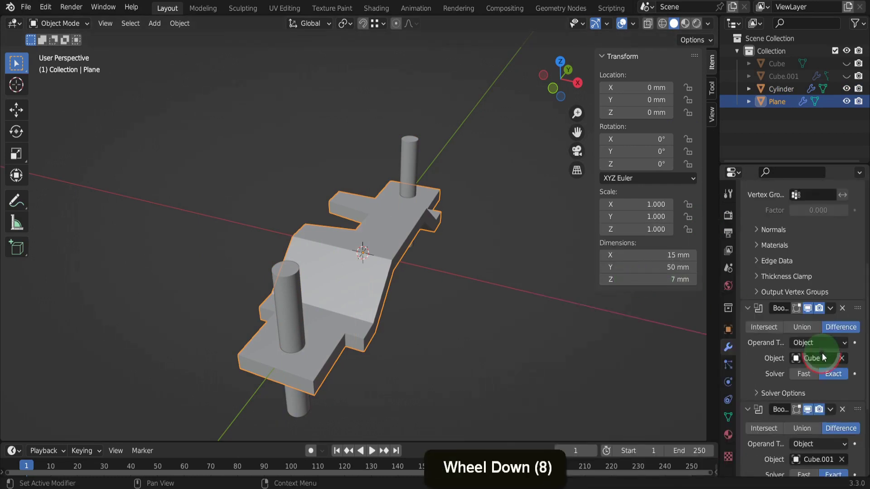
scroll(824, 404, down, 2)
click(818, 434)
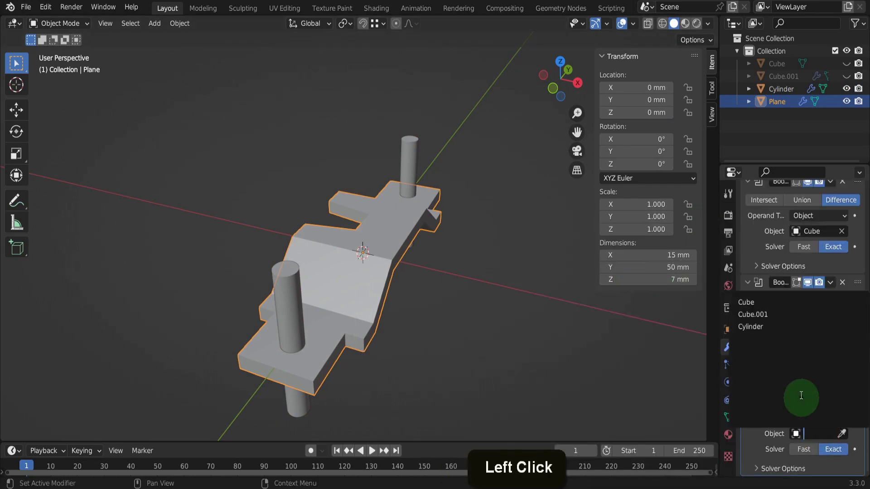
click(763, 329)
Step: Reorder the Cube and Cylinder Booleans above Solidify, collapsing Solidify
scroll(849, 294, up, 4)
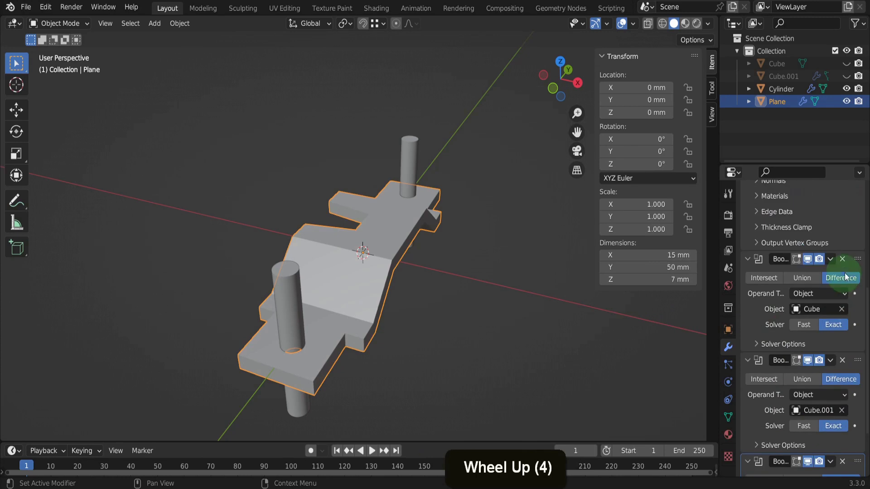
drag(856, 265, 856, 174)
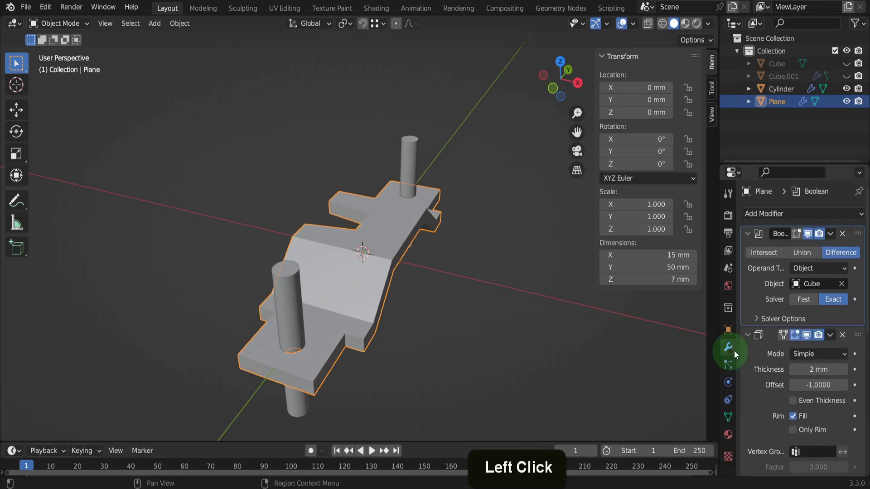
click(747, 338)
scroll(805, 331, down, 1)
drag(856, 332, 856, 318)
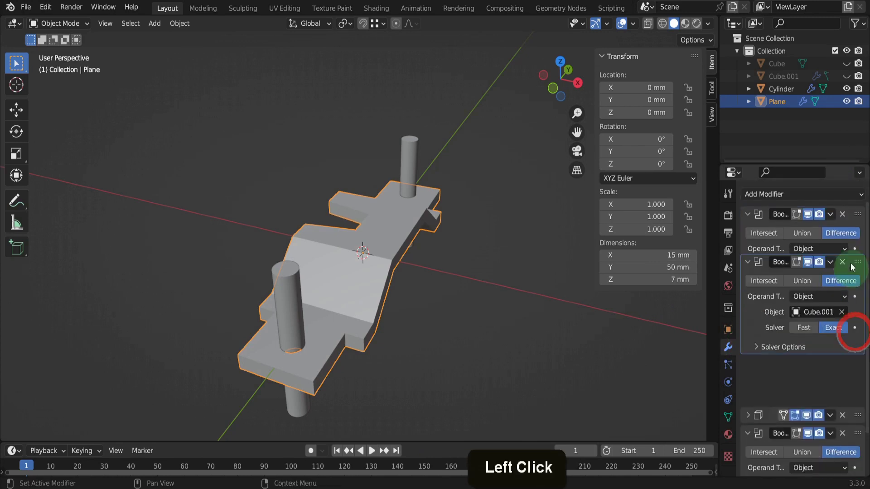
drag(858, 433, 844, 368)
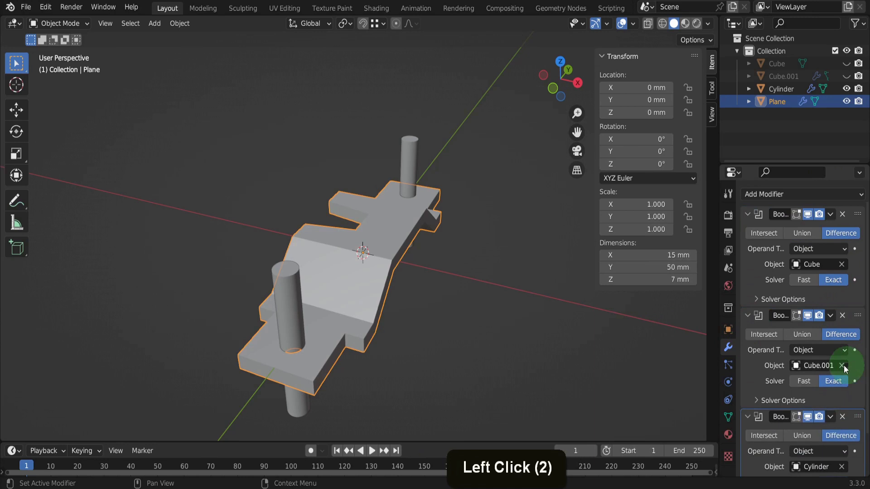
Step: Hide the Cylinder cutter and orbit to view the two clean round holes through the plate
click(847, 89)
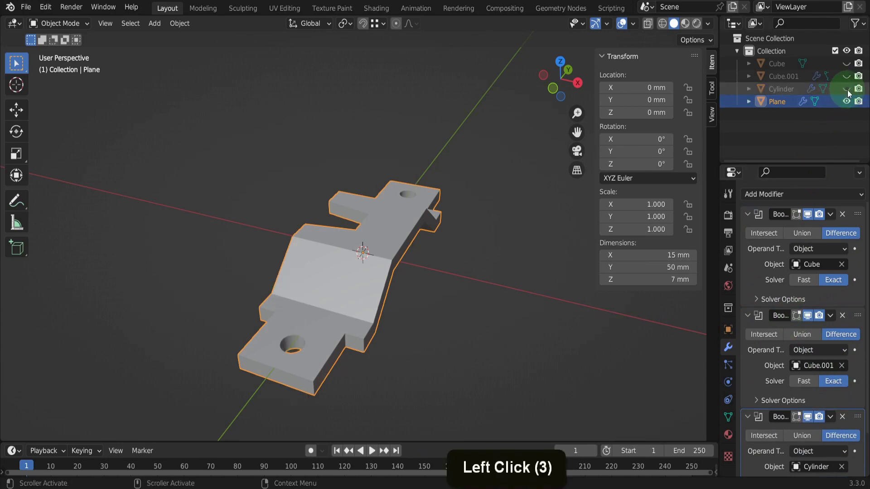
middle_drag(501, 243, 437, 277)
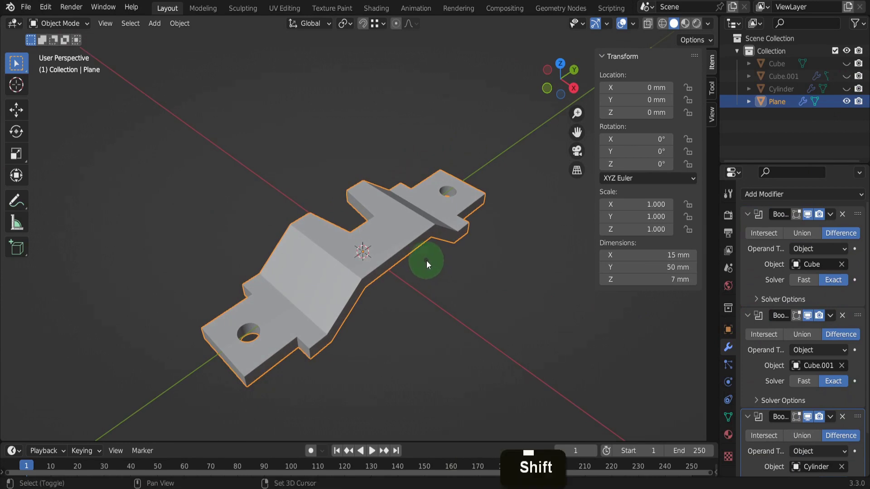
Step: Duplicate the plate in place and rename the copy 'clip'
key(shift+d)
right_click(430, 245)
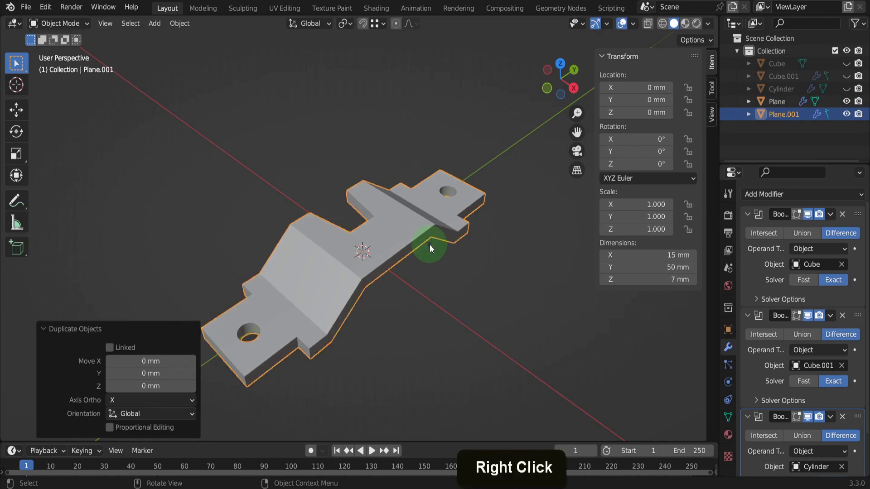
key(F2)
text(clip)
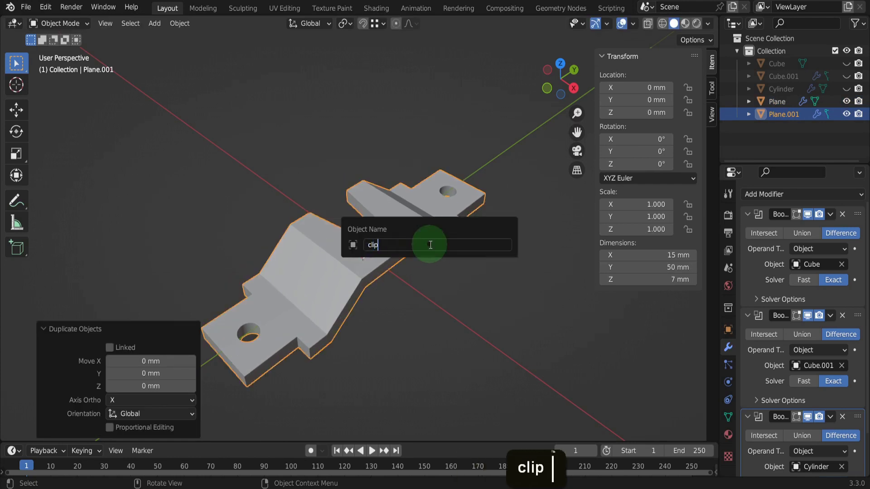
key(Return)
Step: Move clip into a new collection named 'clip' and exclude the original Collection
key(m)
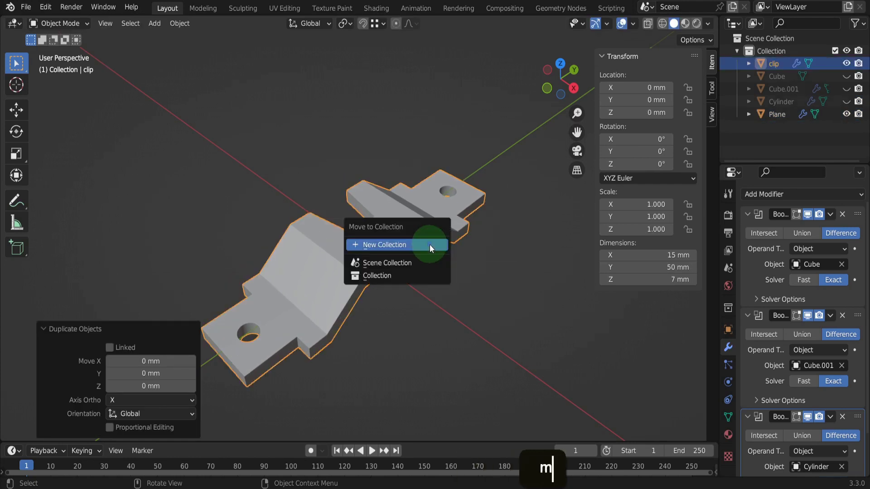
click(430, 245)
text(c)
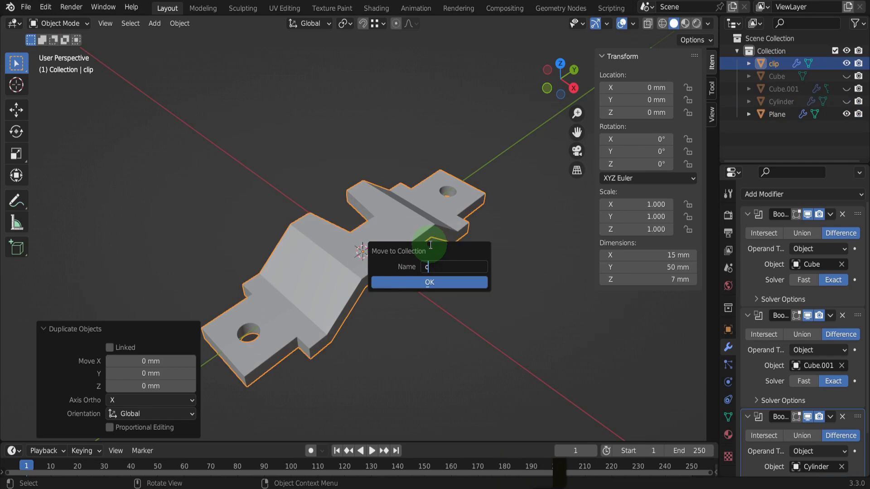
text(lip)
key(Return)
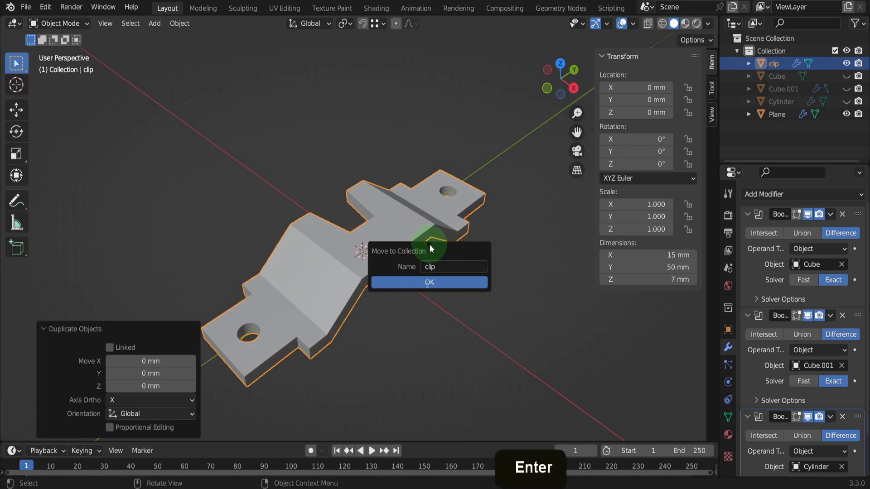
click(428, 281)
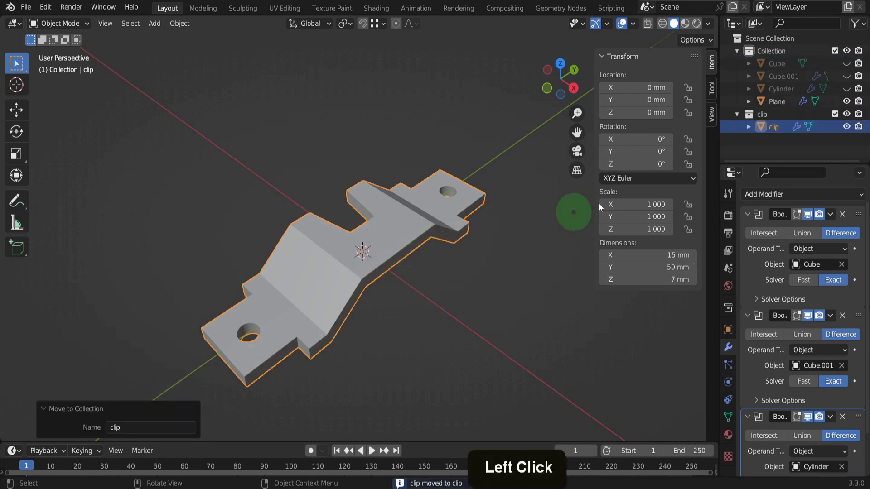
click(835, 51)
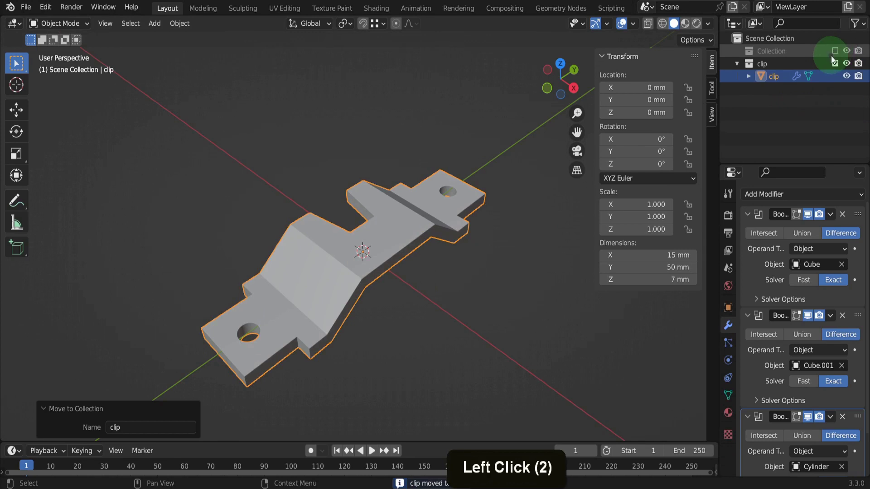
Step: Apply the Cube, Cube.001 and Cylinder Booleans and the Solidify modifier to the clip
click(808, 216)
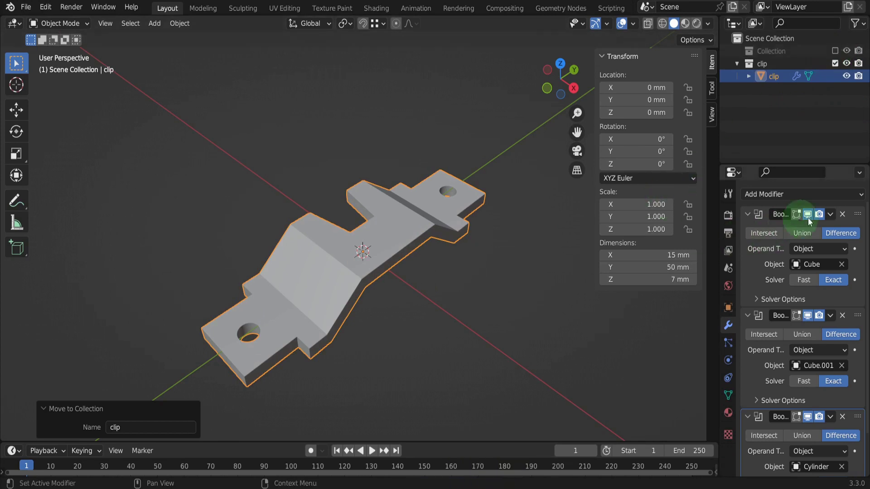
click(830, 214)
click(827, 225)
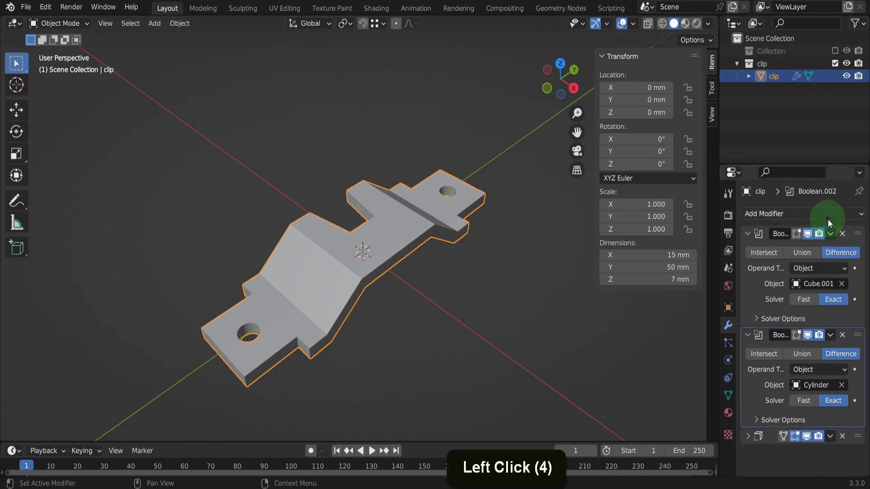
click(830, 233)
click(827, 247)
click(830, 234)
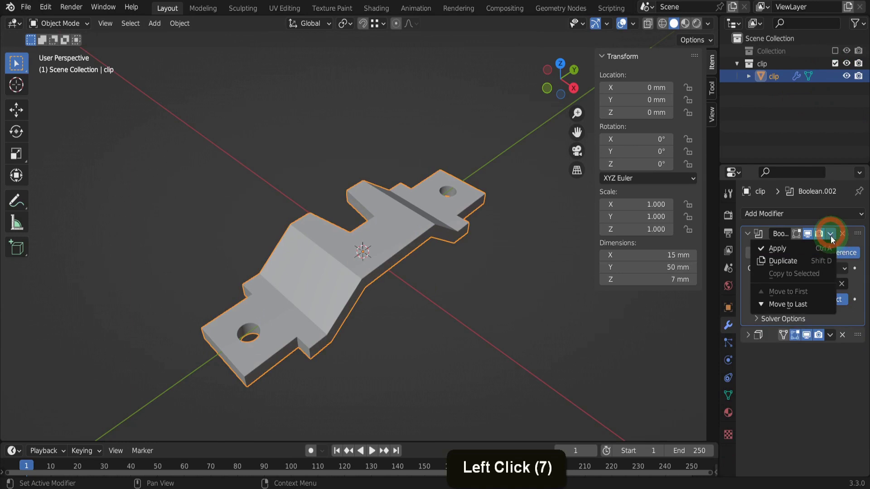
click(825, 248)
click(830, 234)
click(824, 248)
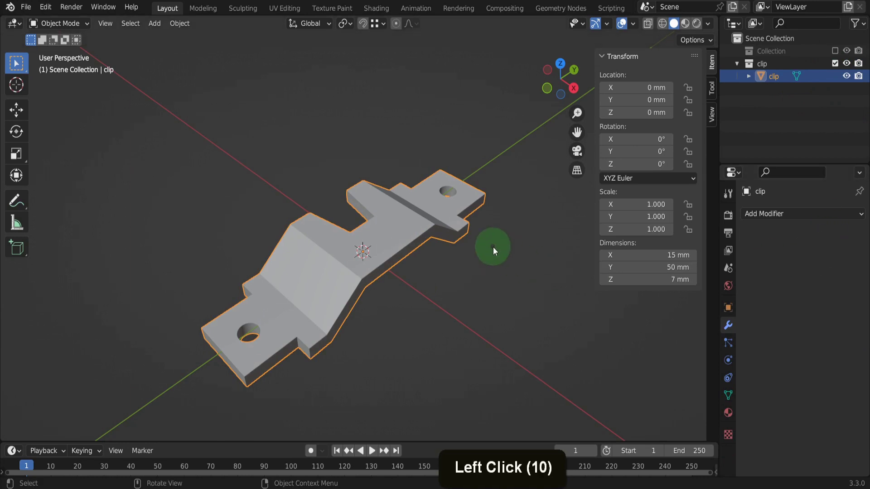
Step: In Edit Mode, select the clip's vertical corner edges on both end plates
key(Tab)
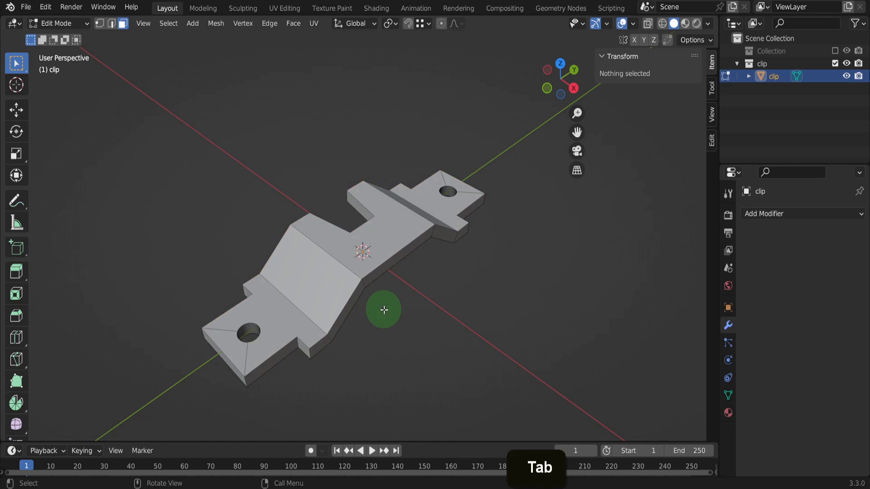
key(2)
click(310, 353)
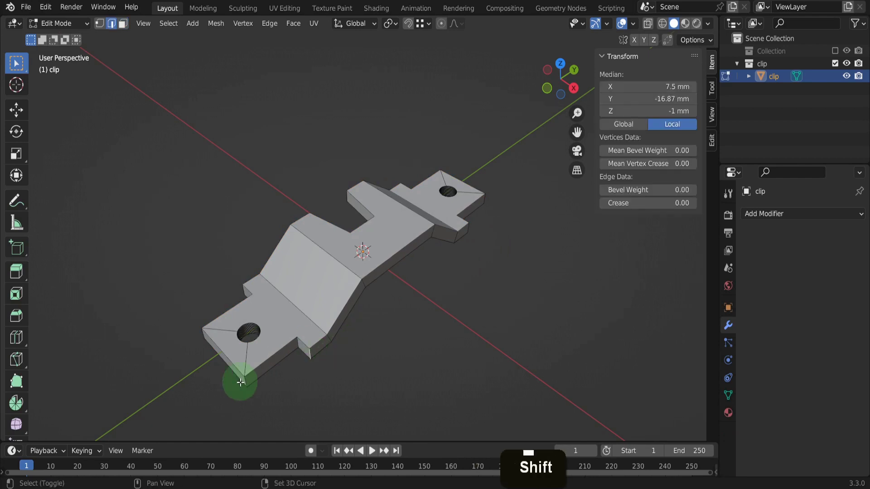
shift+click(239, 379)
shift+click(213, 324)
key(shift)
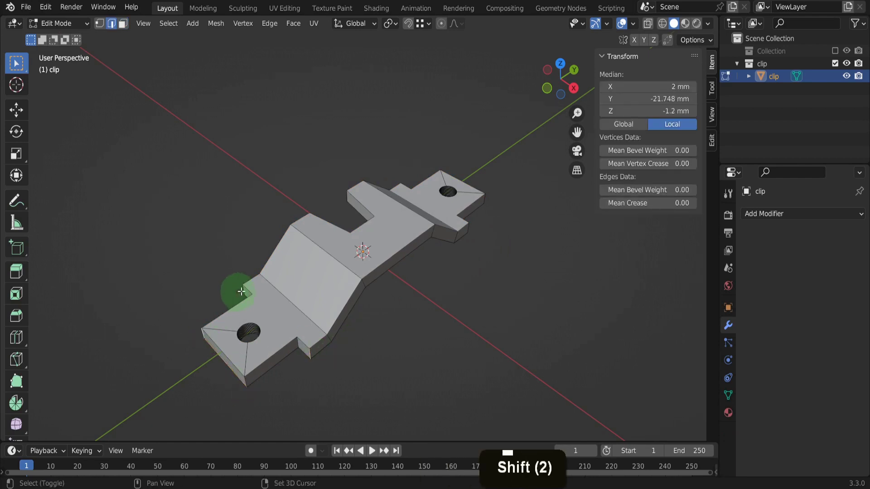
middle_drag(245, 290, 390, 306)
shift+click(479, 300)
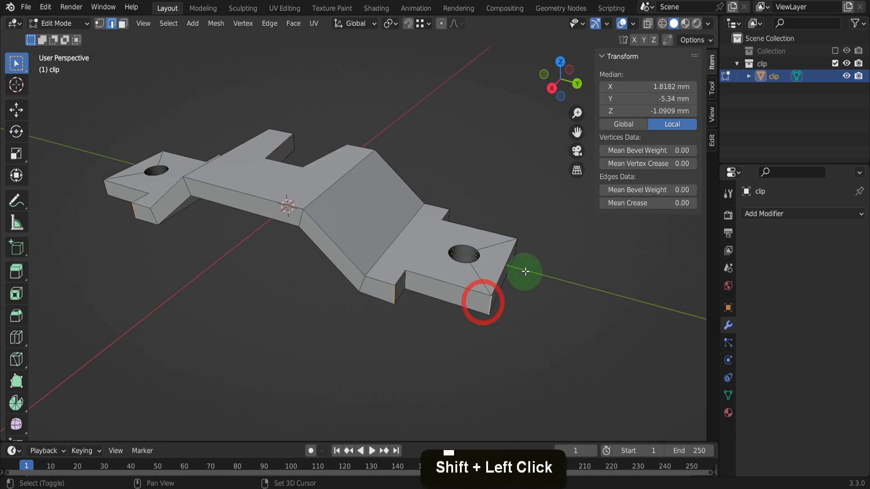
middle_drag(516, 248, 403, 288)
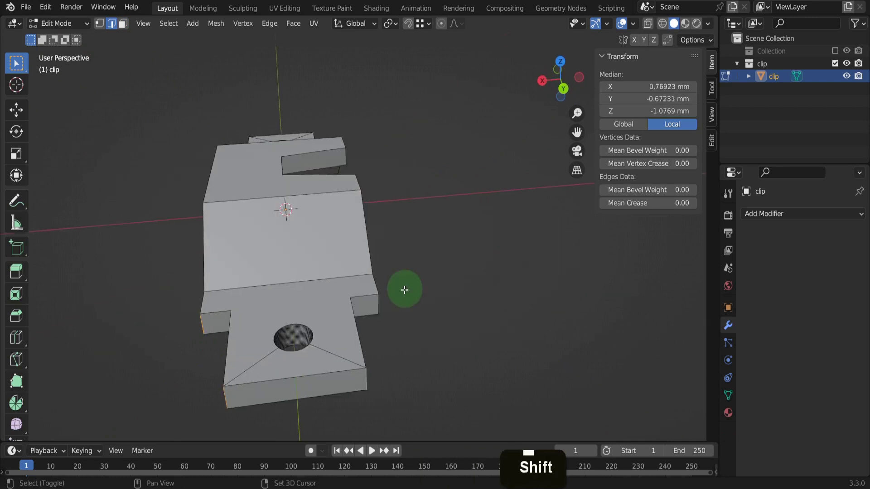
shift+click(383, 305)
Step: Bevel the selected edges 1.5 mm wide with 12 segments
key(ctrl+b)
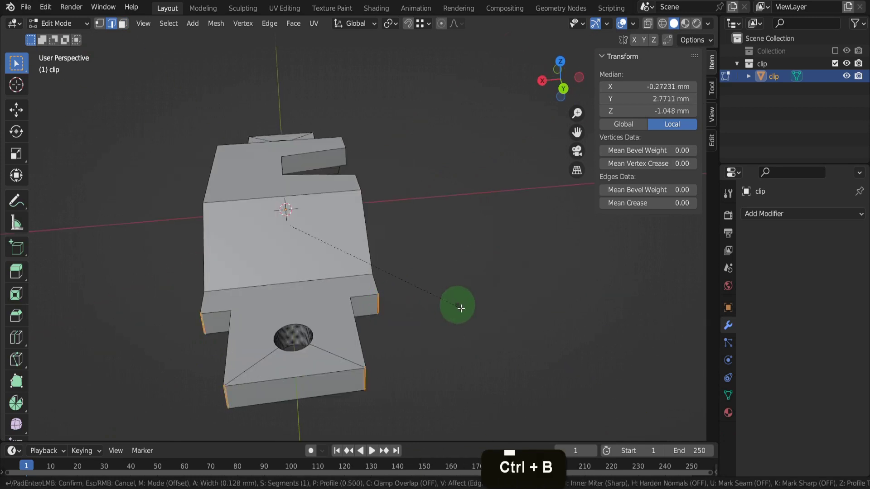
scroll(462, 312, up, 3)
scroll(467, 314, up, 1)
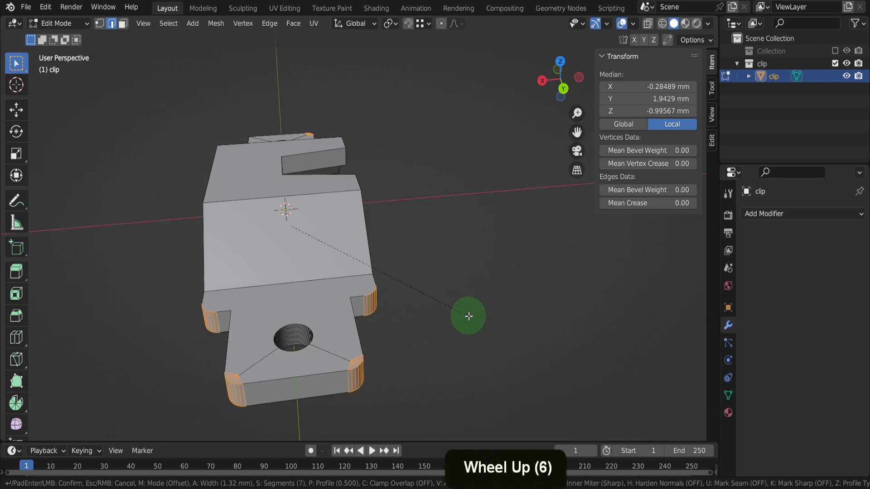
text(1.5)
key(Return)
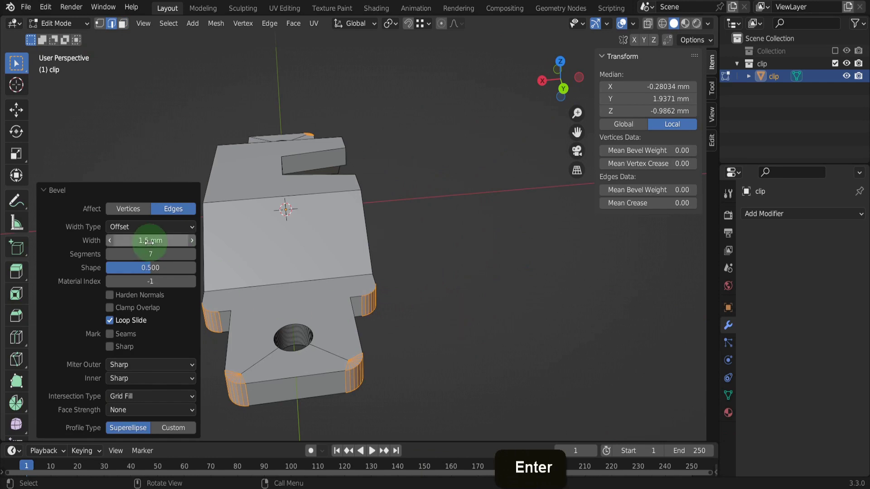
click(193, 254)
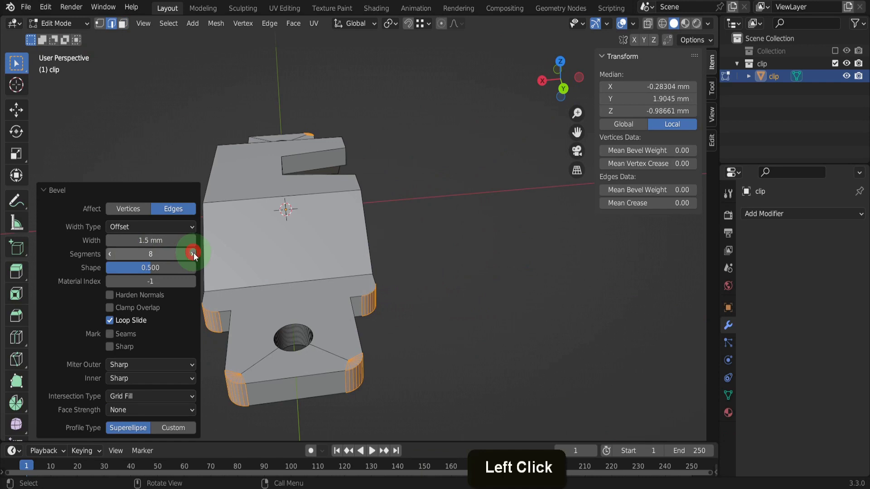
click(194, 254)
click(194, 253)
click(194, 254)
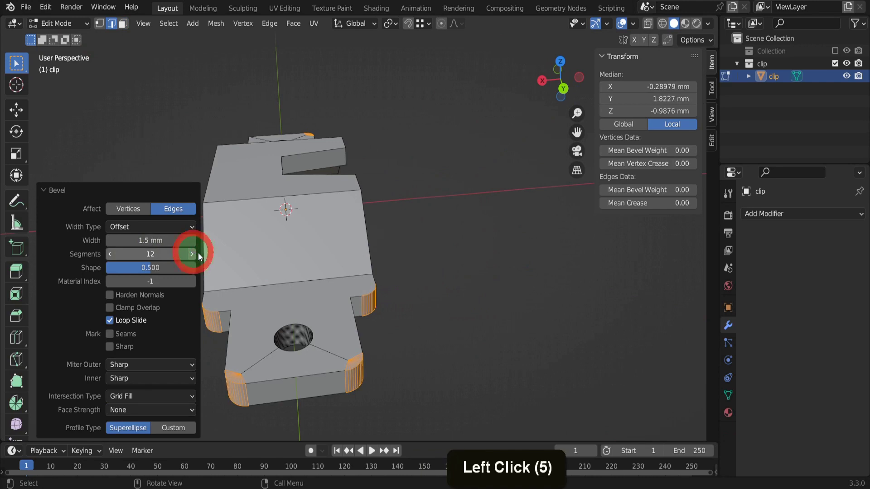
middle_drag(394, 265, 334, 273)
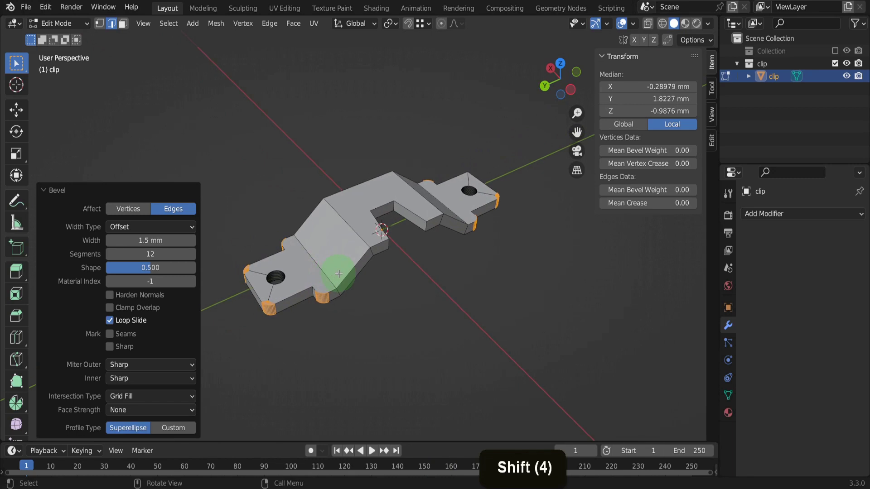
Step: Back in Object Mode, move the clip up 2 mm along Z
key(Tab)
middle_drag(342, 274, 382, 244)
key(g)
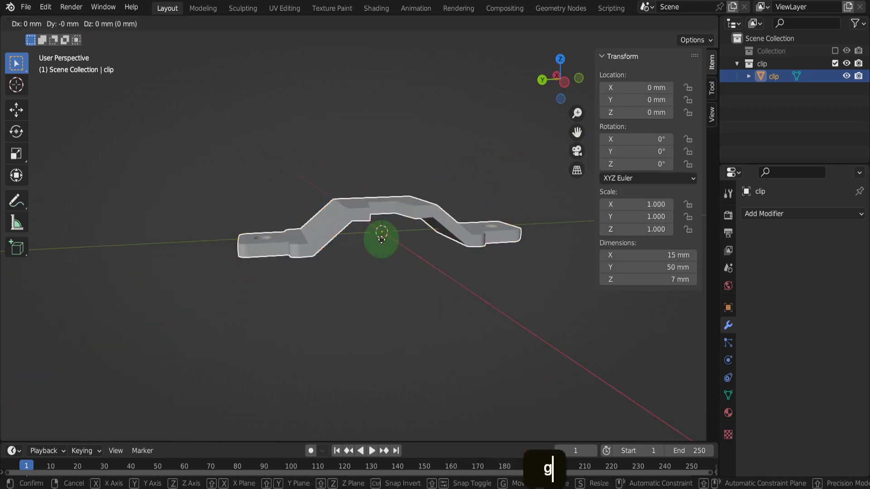
key(z)
key(2)
key(Return)
middle_drag(382, 238, 390, 255)
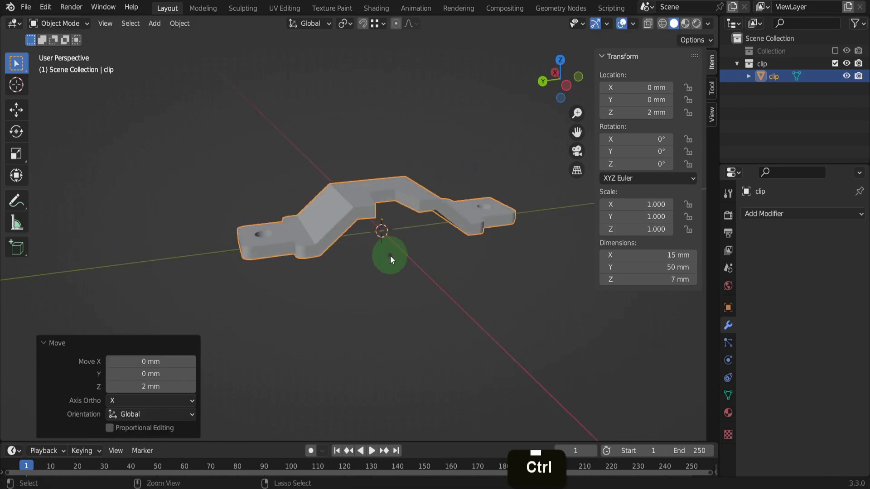
Step: Apply the clip's location and check face orientation to confirm normals point outward
key(ctrl+a)
click(362, 232)
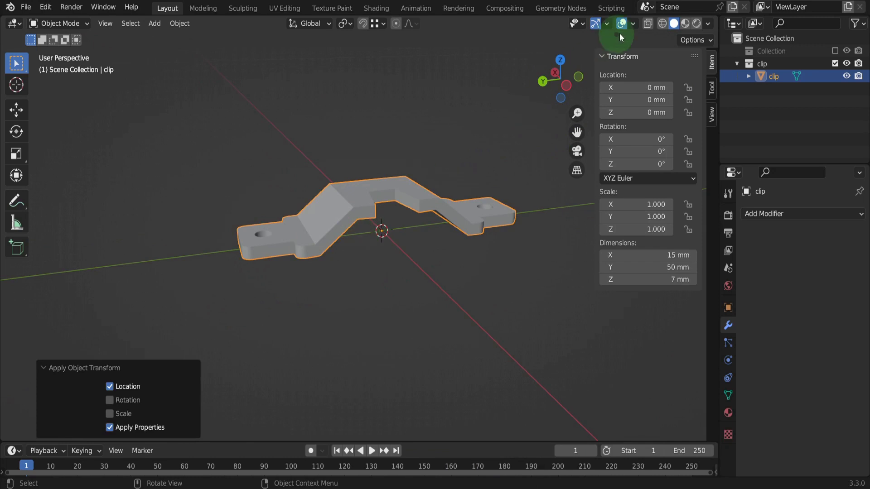
click(633, 23)
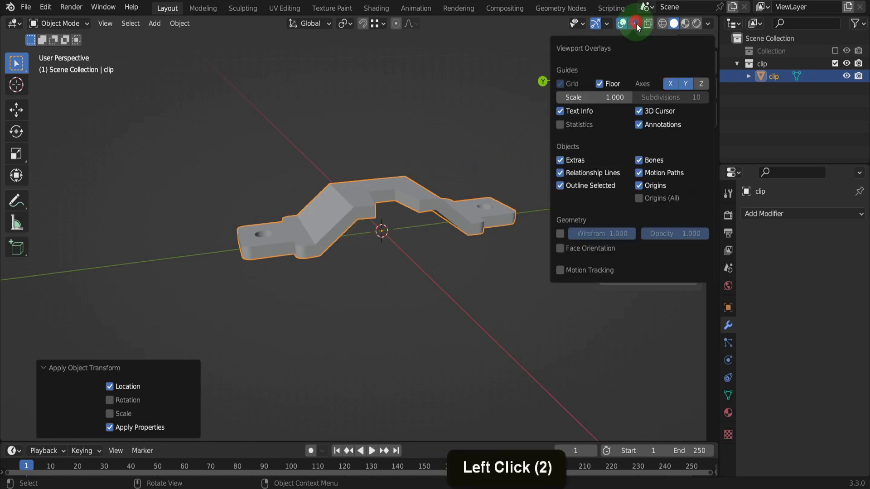
click(561, 248)
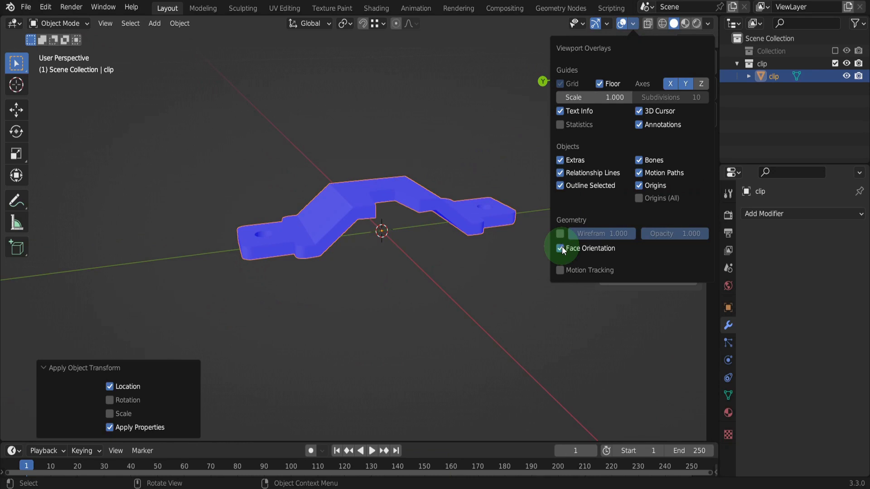
click(561, 248)
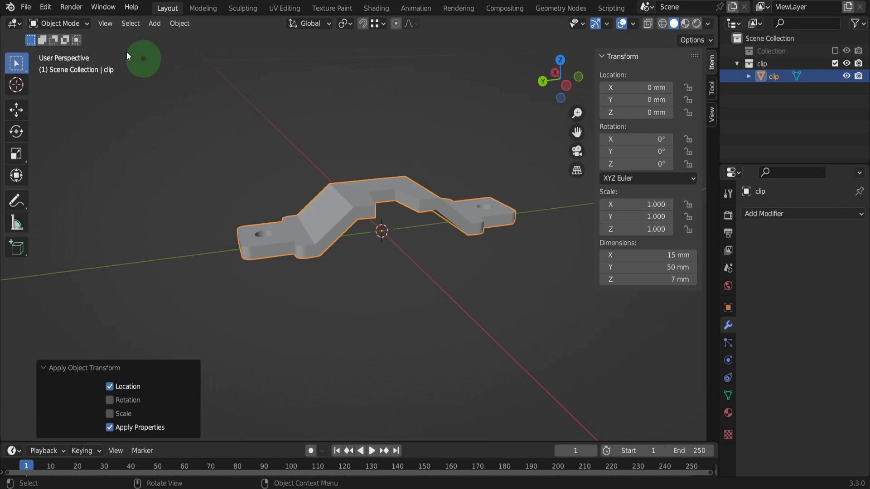
Step: Export only the selected clip as STL named clip_blender.stl
click(27, 7)
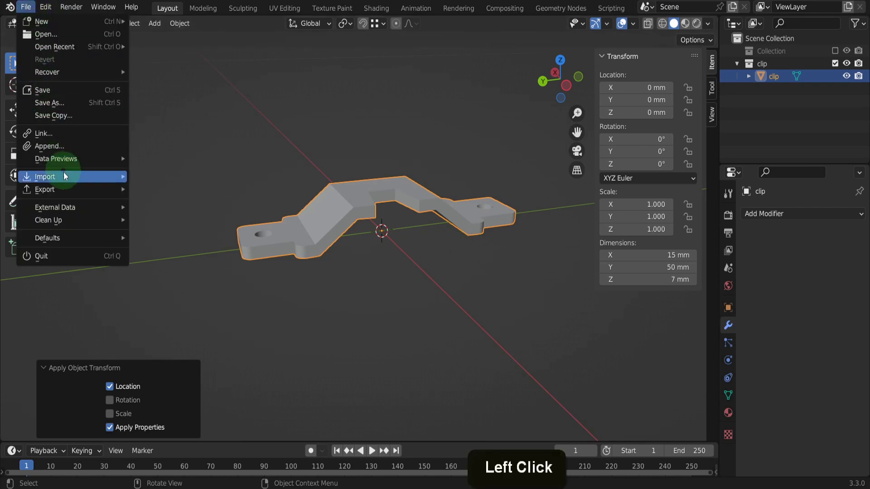
mouse_move(67, 189)
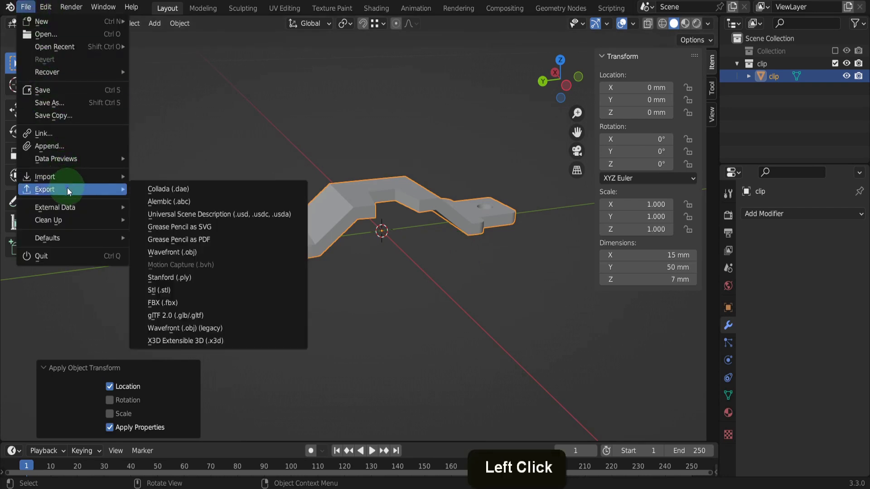
click(175, 288)
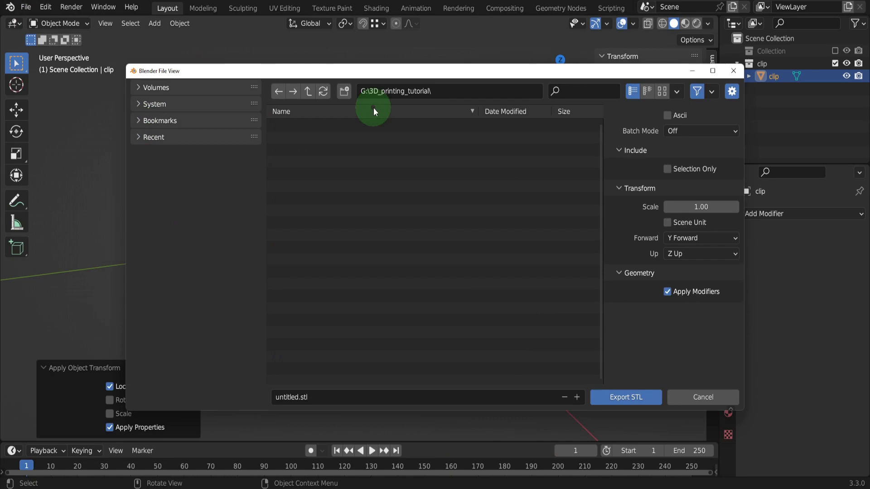
click(345, 394)
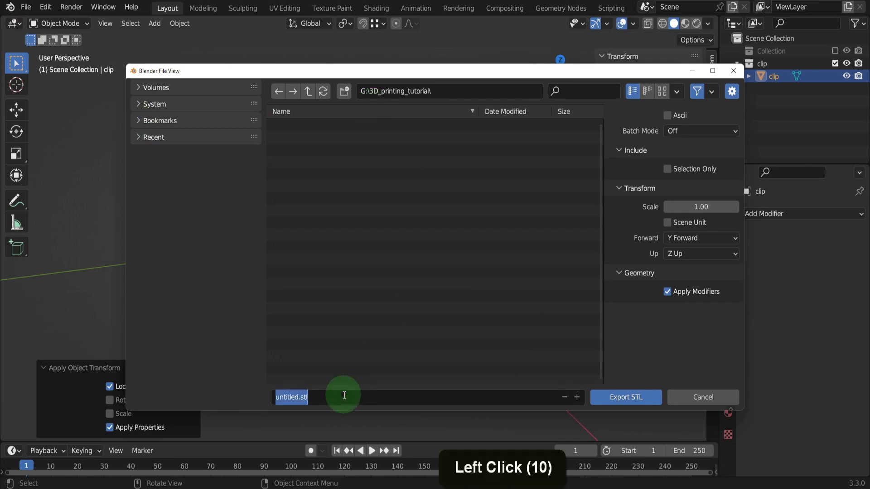
text(clip_)
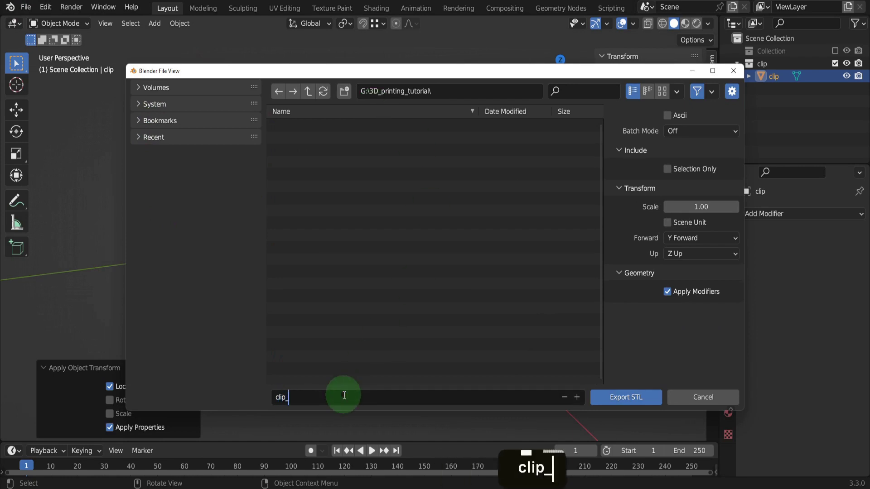
text(blender)
key(Return)
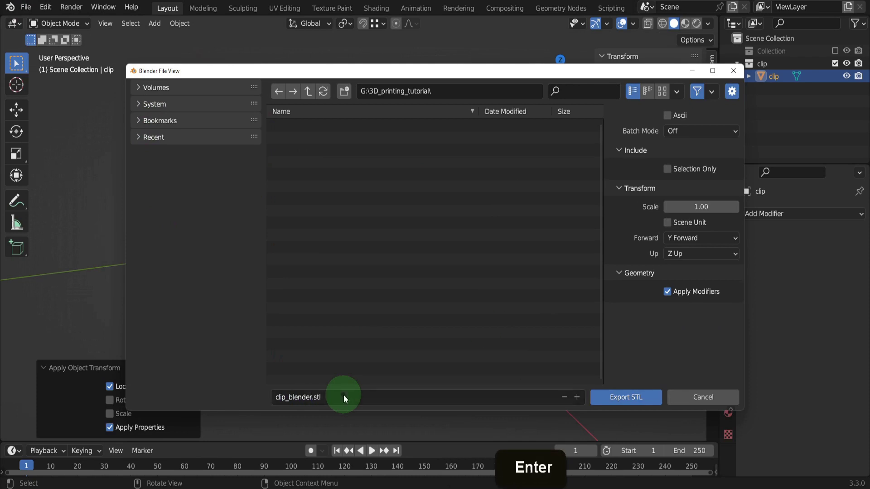
click(666, 169)
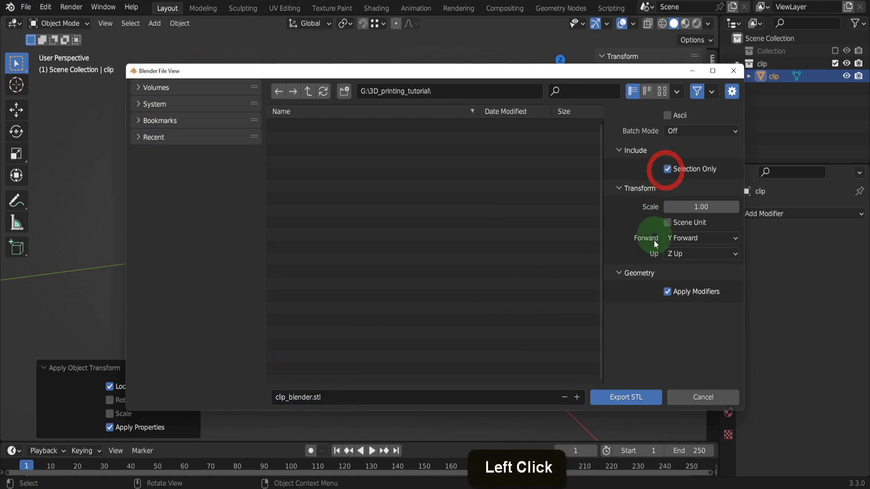
click(645, 398)
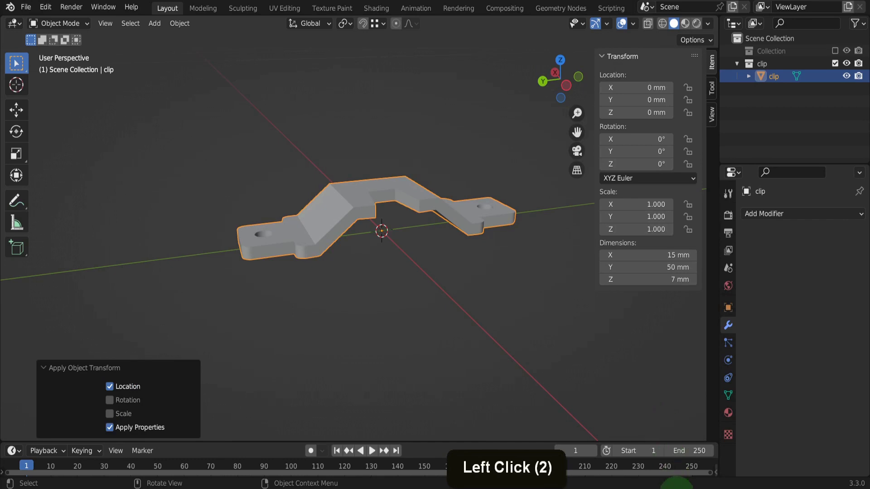
Step: Import clip_blender.stl onto the PrusaSlicer plate
click(676, 486)
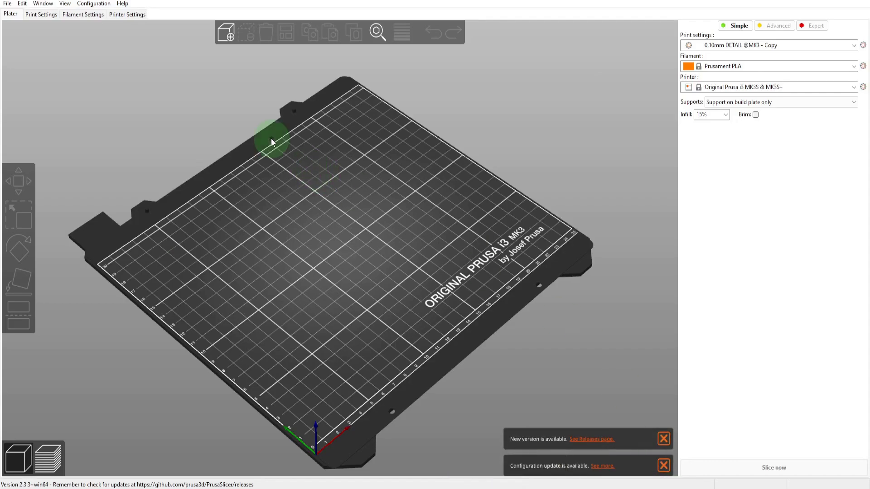
click(7, 4)
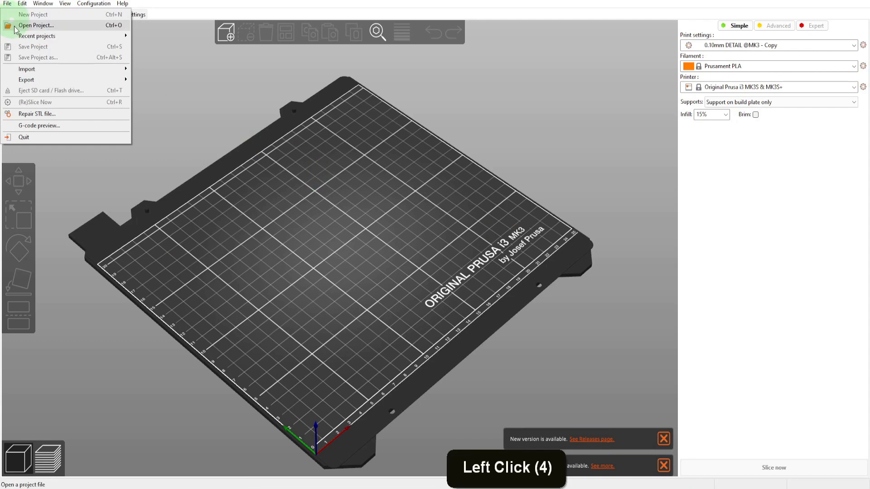
mouse_move(101, 72)
click(156, 69)
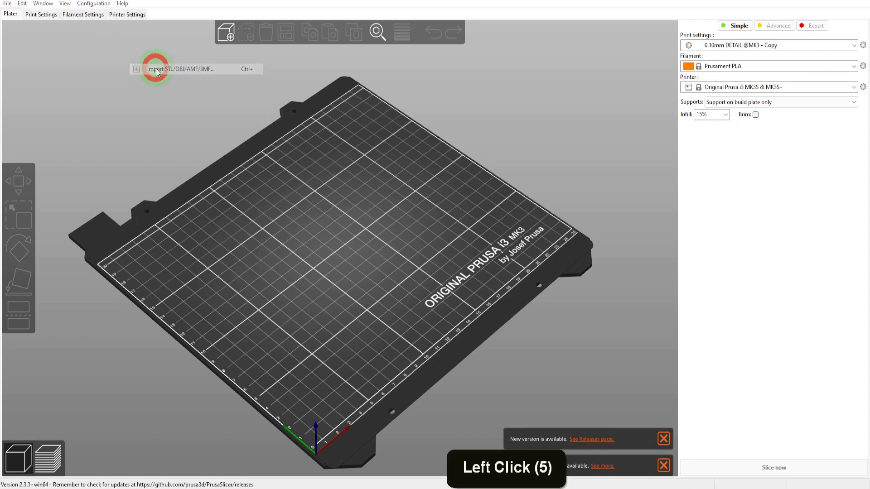
click(191, 119)
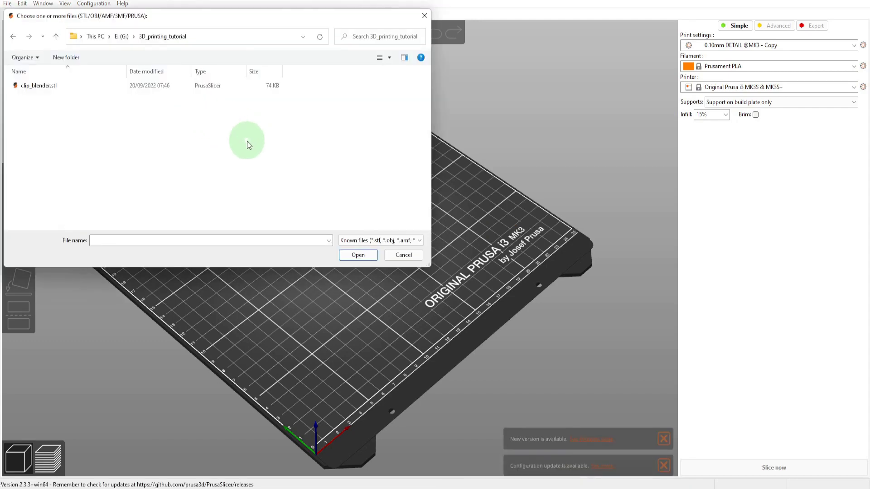
click(51, 85)
click(358, 254)
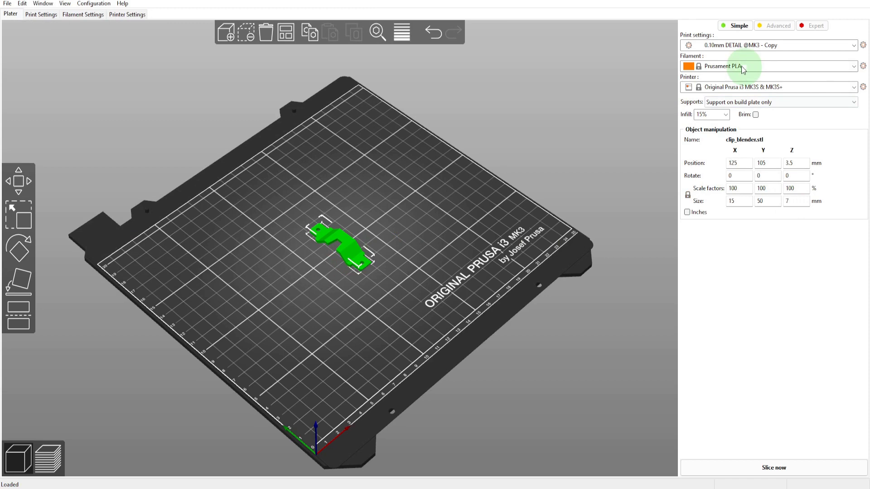
Step: Slice the clip and scrub the layer slider from layer 17 up to 6.90 mm
click(758, 467)
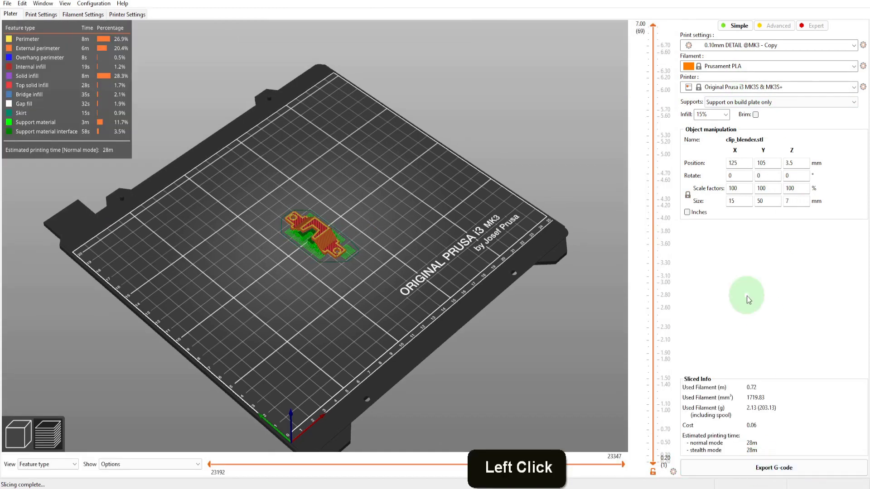
click(652, 27)
drag(653, 32, 621, 63)
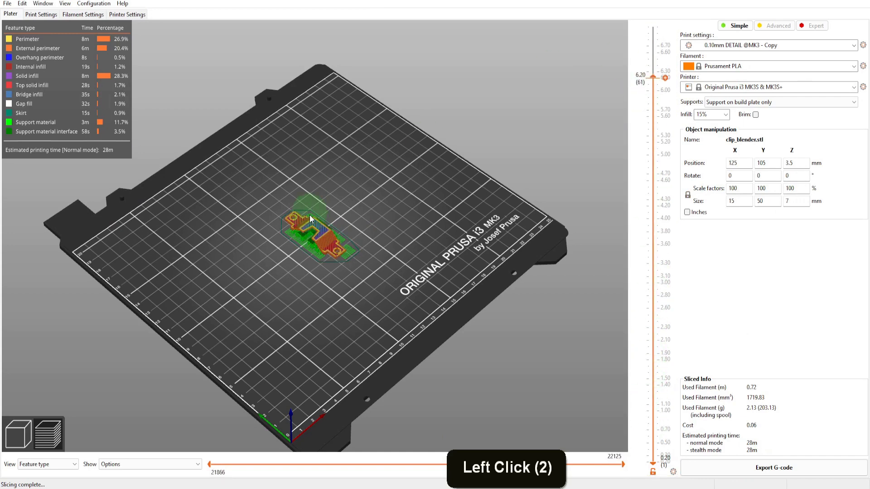
scroll(313, 229, up, 8)
middle_drag(313, 252, 366, 256)
mouse_move(365, 257)
mouse_down()
mouse_move(390, 289)
mouse_move(423, 259)
mouse_move(409, 266)
mouse_move(390, 245)
mouse_up()
scroll(426, 200, up, 3)
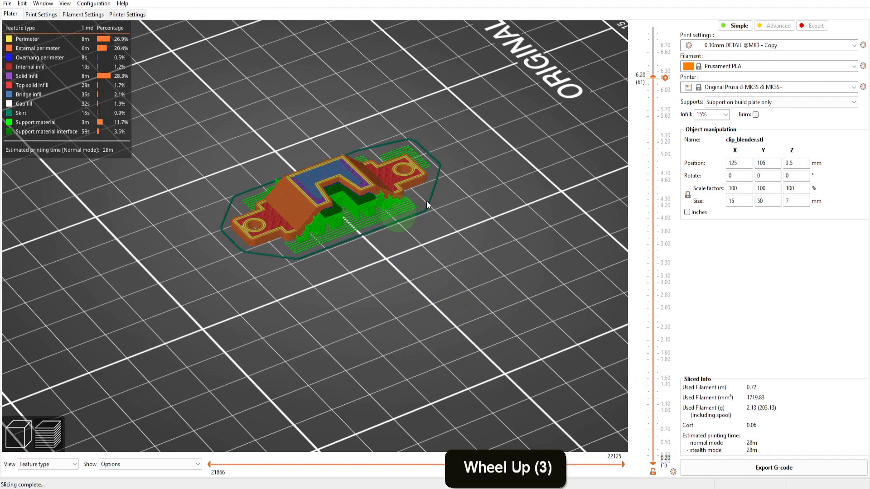
drag(653, 78, 660, 29)
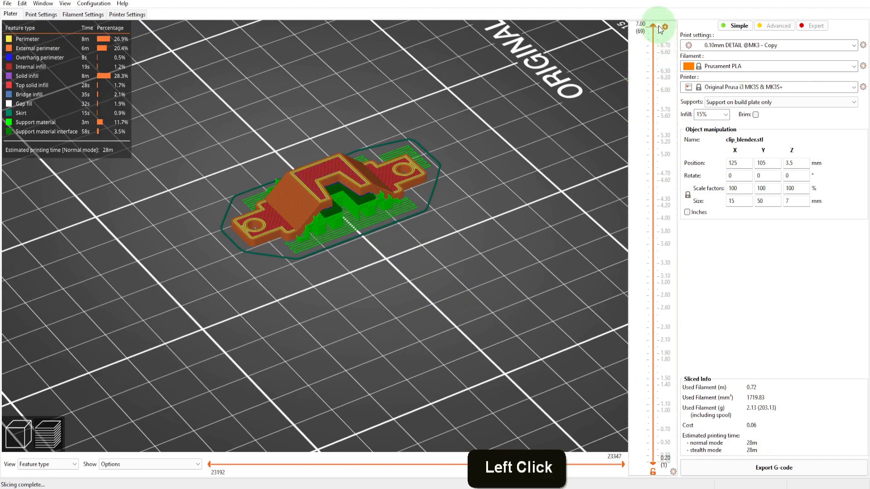
Step: Save the G-code as clip_blender_0.1mm_PLA_MK3S_28m.gcode in the g_code folder
click(780, 470)
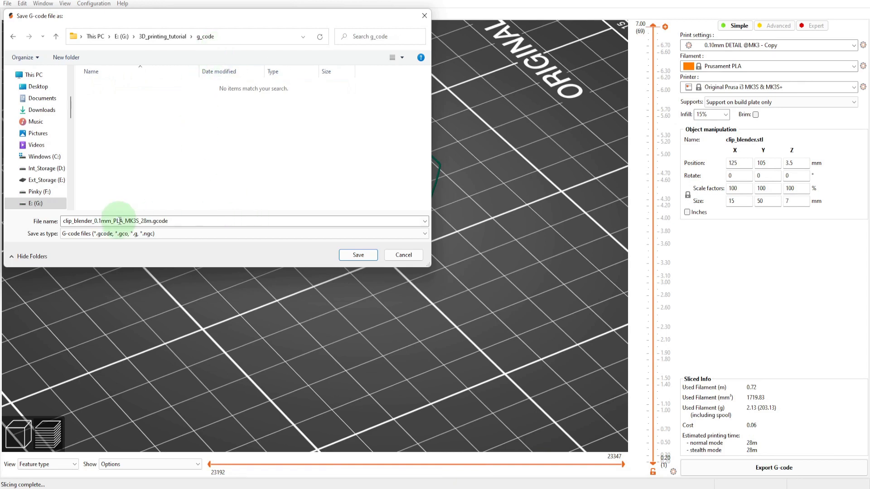
click(353, 257)
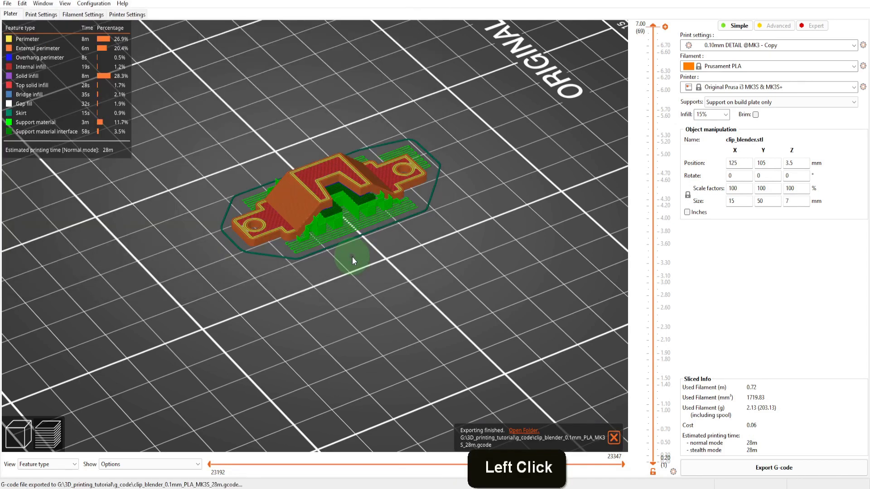